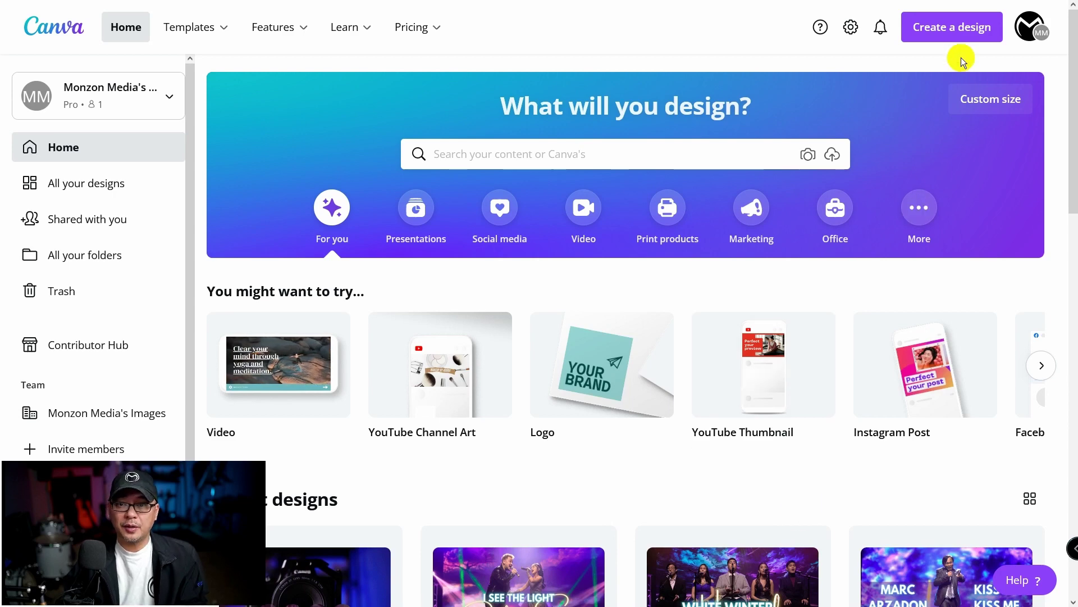
- Start a blank 1920 × 1080 px design from the recent custom sizes
left_click(961, 34)
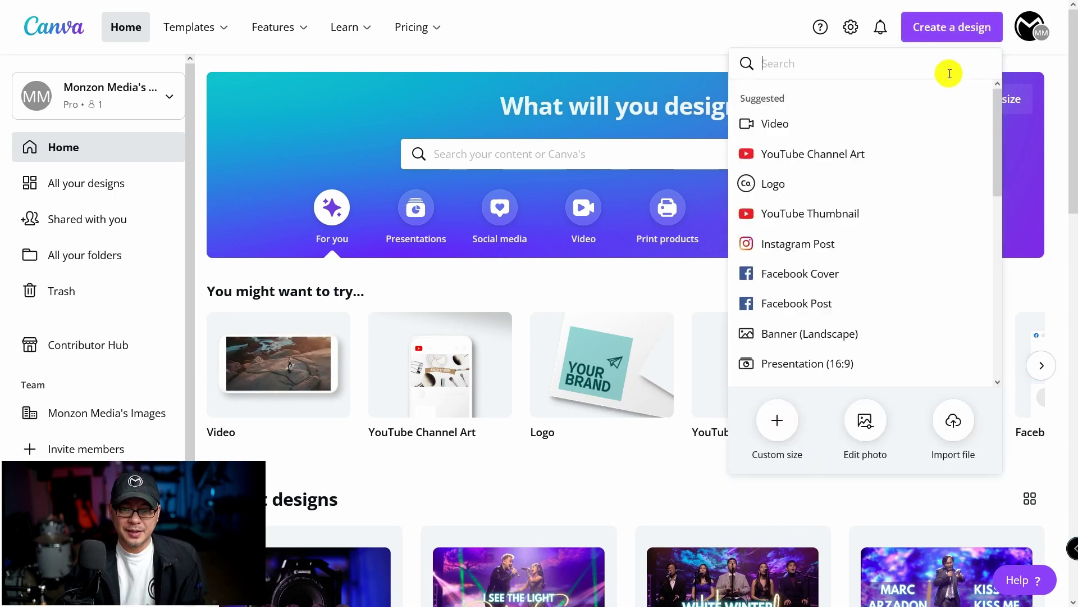
left_click(777, 420)
left_click(792, 232)
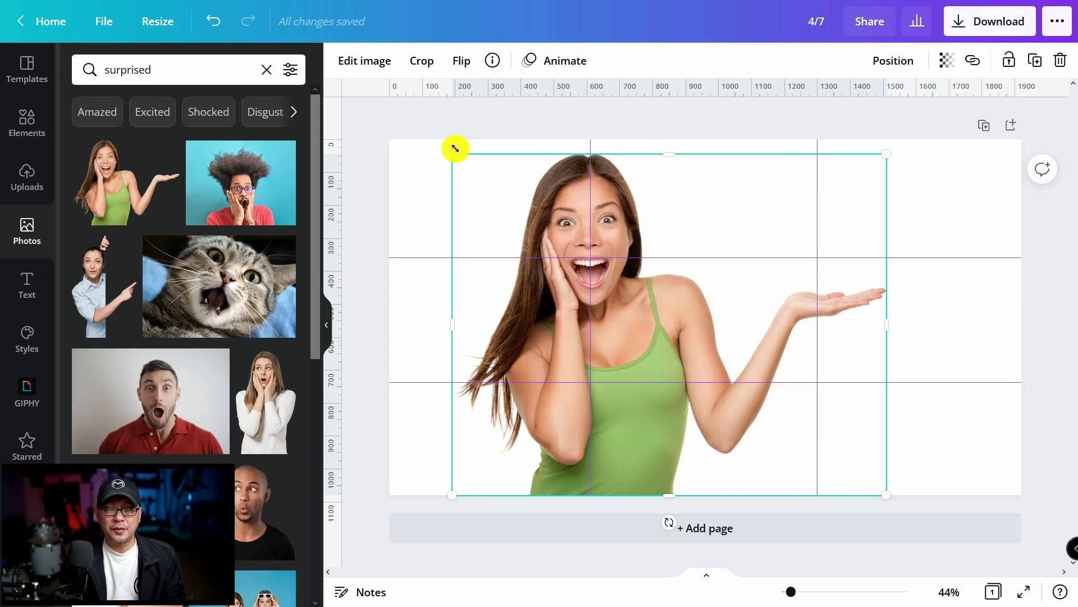
- Deselect the surprised woman photo and close the Photos search results
left_click(1055, 256)
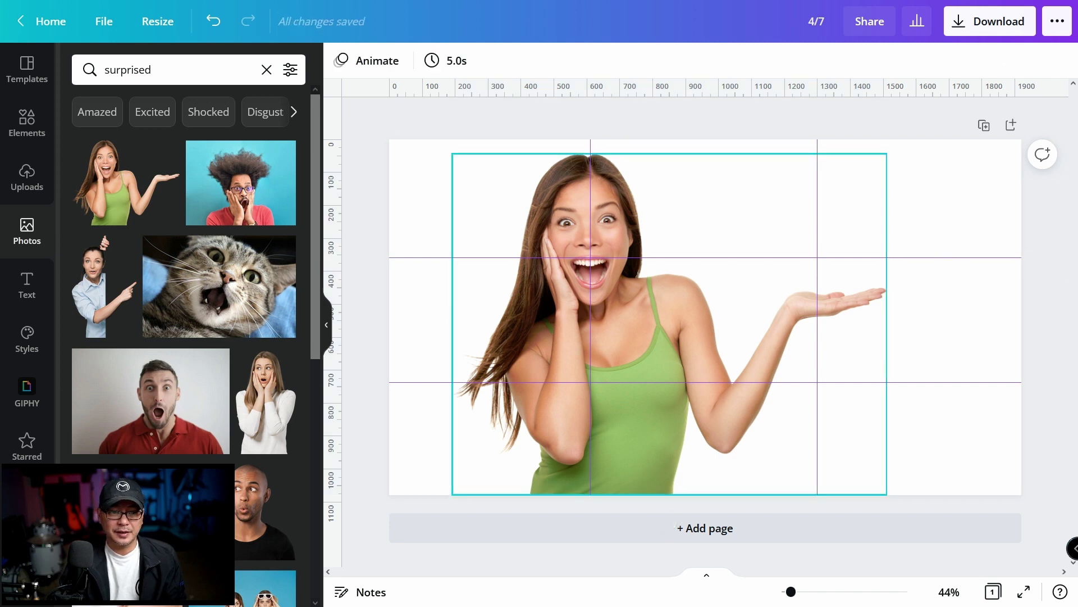
left_click(327, 329)
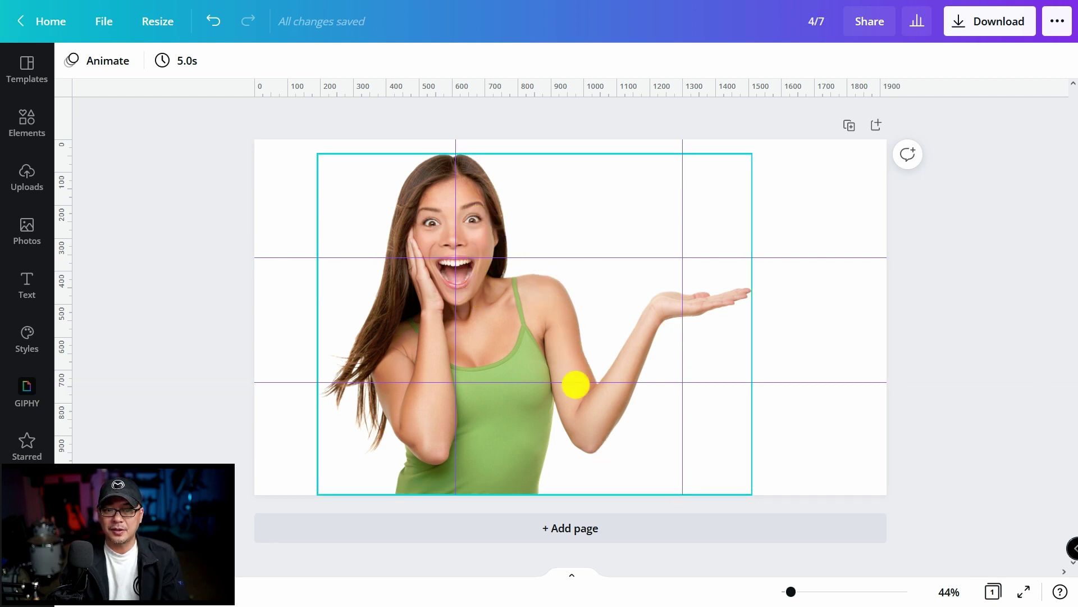
left_click(27, 284)
- Add the neon 24/7 Open text, shrink it and place it in the upper right
left_click(124, 360)
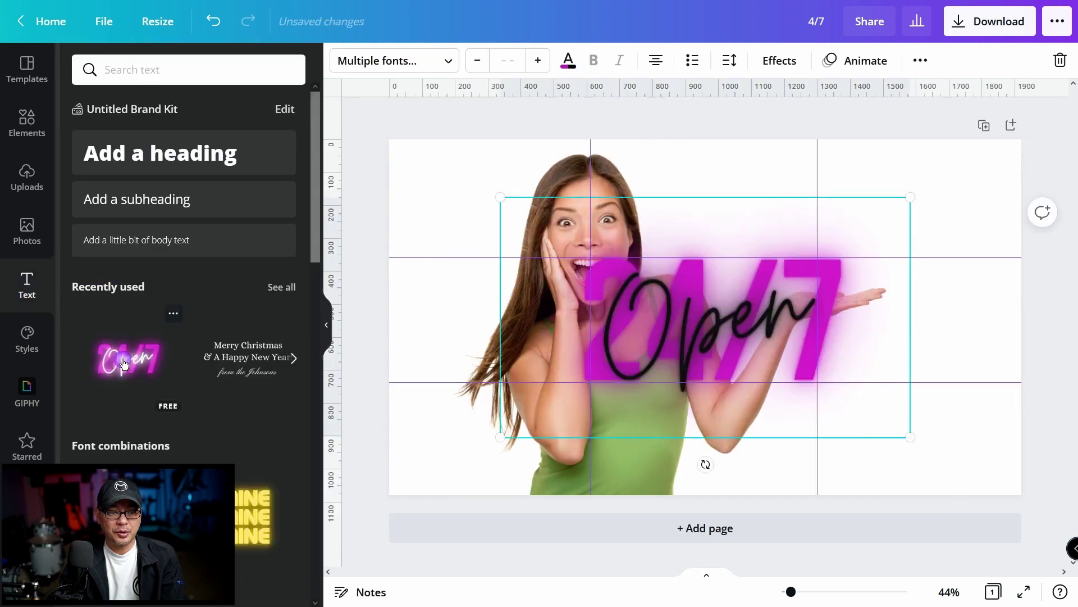
left_click_drag(692, 332, 841, 246)
left_click_drag(1070, 110, 1021, 126)
left_click_drag(841, 245, 828, 244)
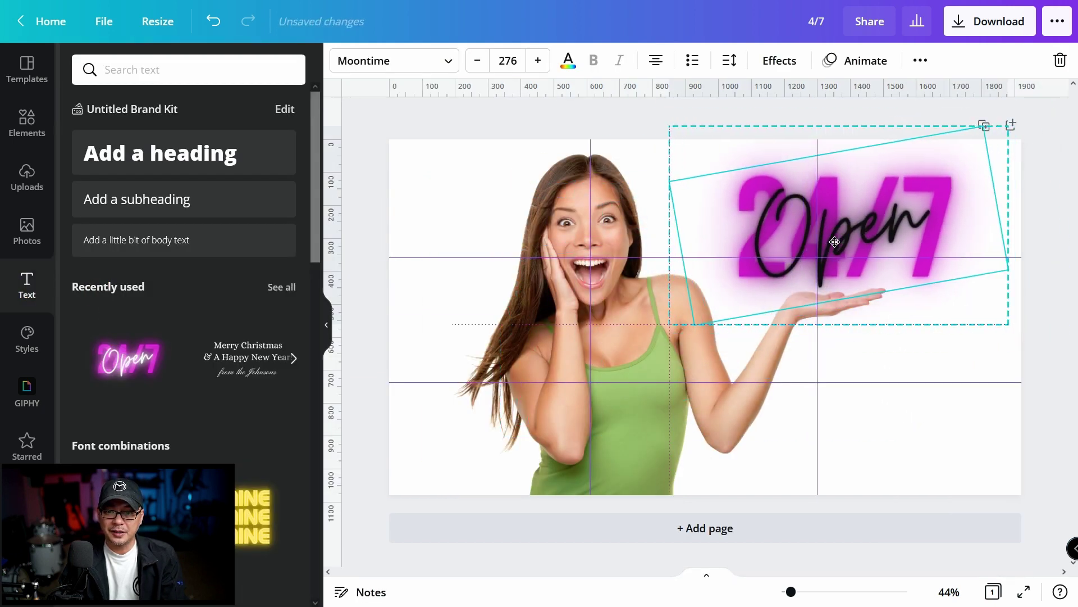
left_click(1055, 257)
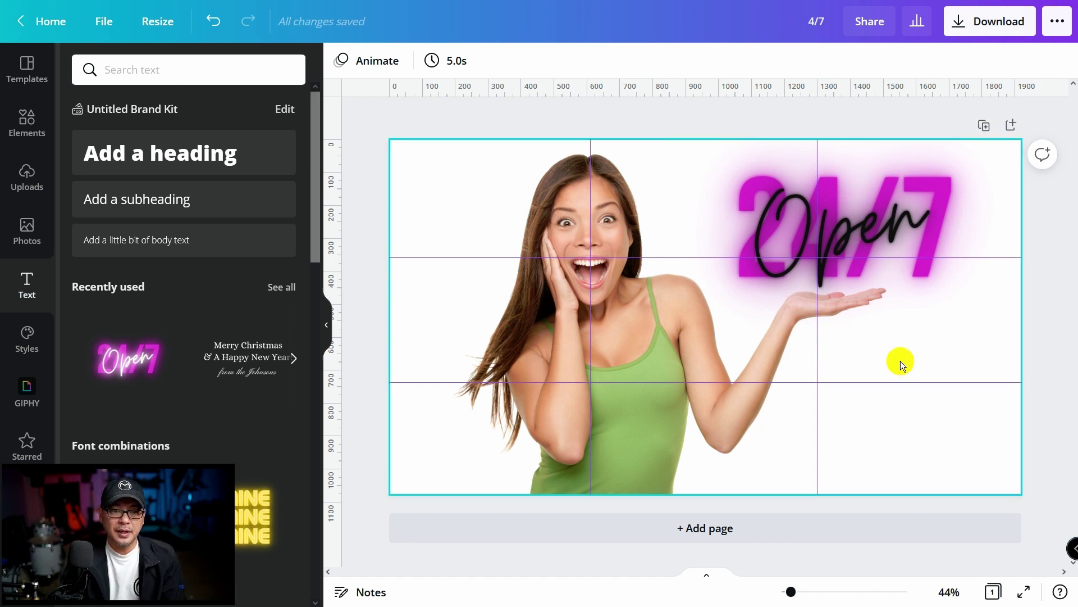
- Enlarge the woman photo from its corner and shift it down and right
left_click(579, 410)
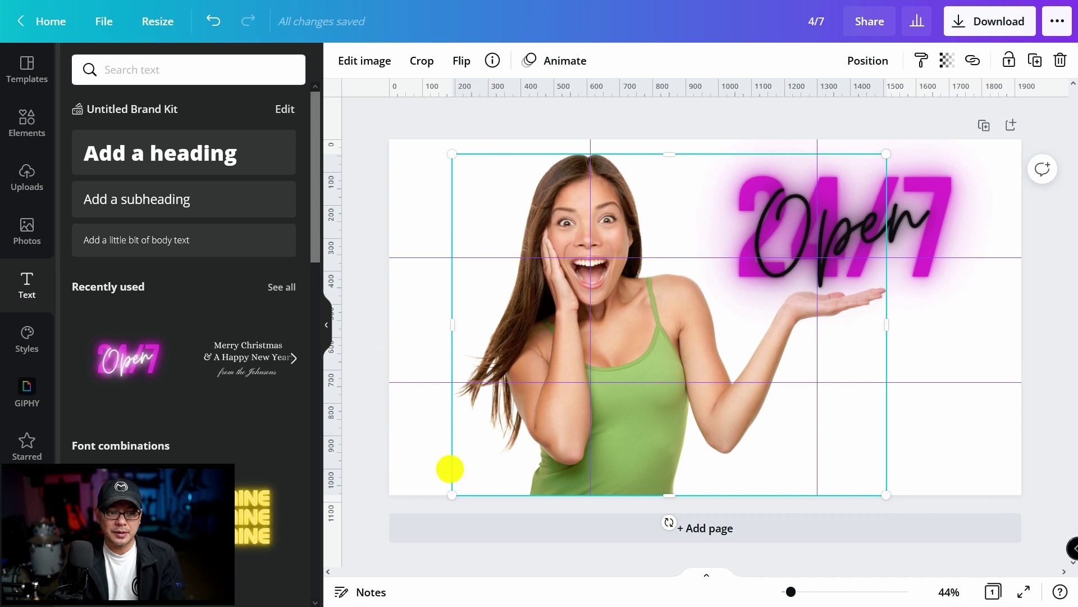
left_click_drag(455, 495, 314, 578)
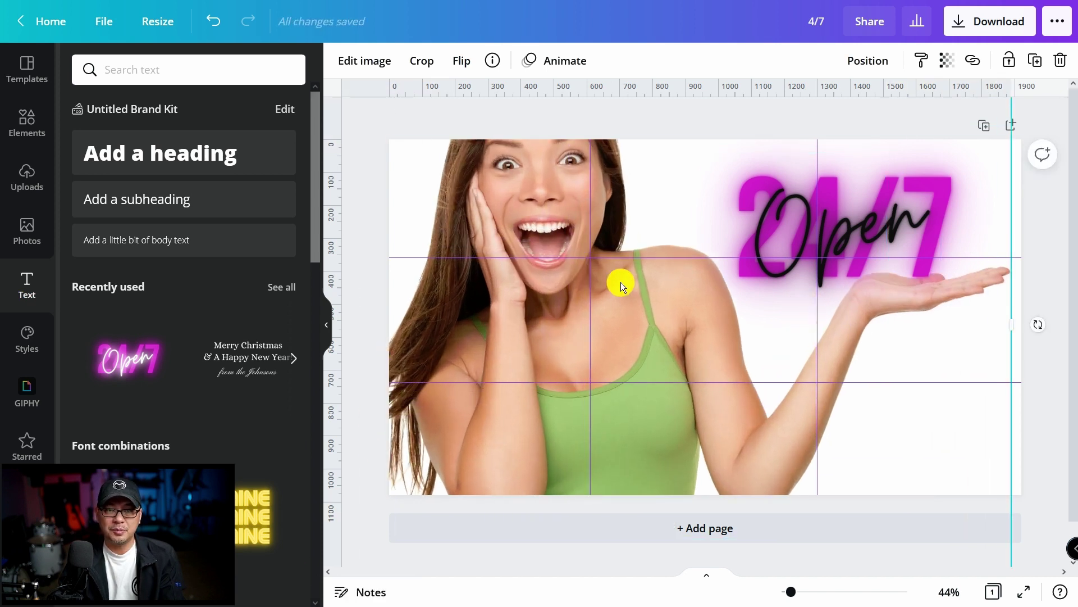
left_click_drag(621, 282, 672, 386)
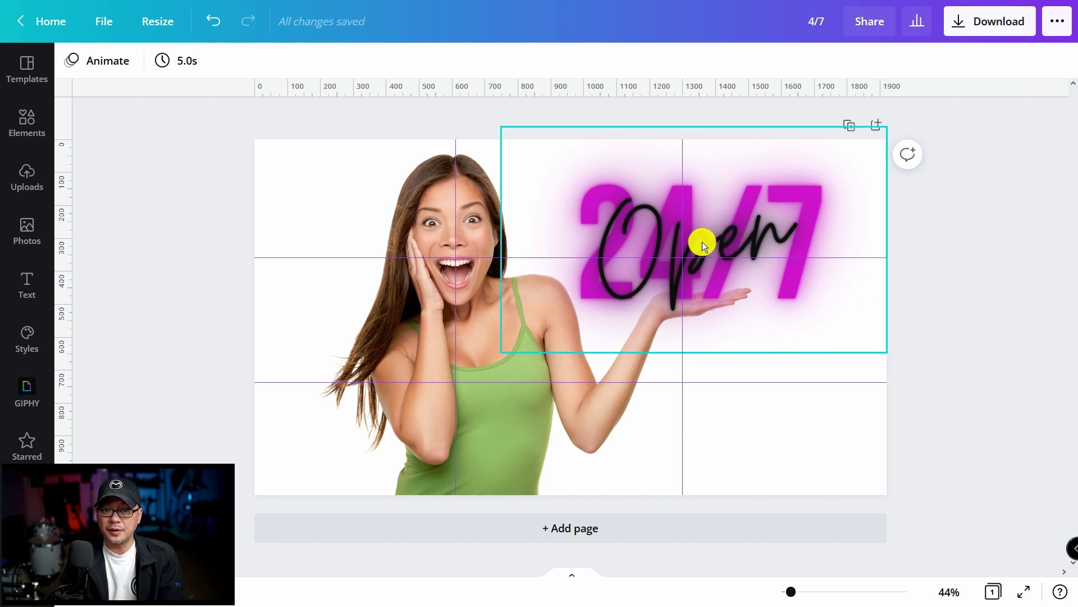
left_click(485, 397)
- Flip the woman photo horizontally, move the 24/7 Open text left over her hand, shift her right
right_click(486, 397)
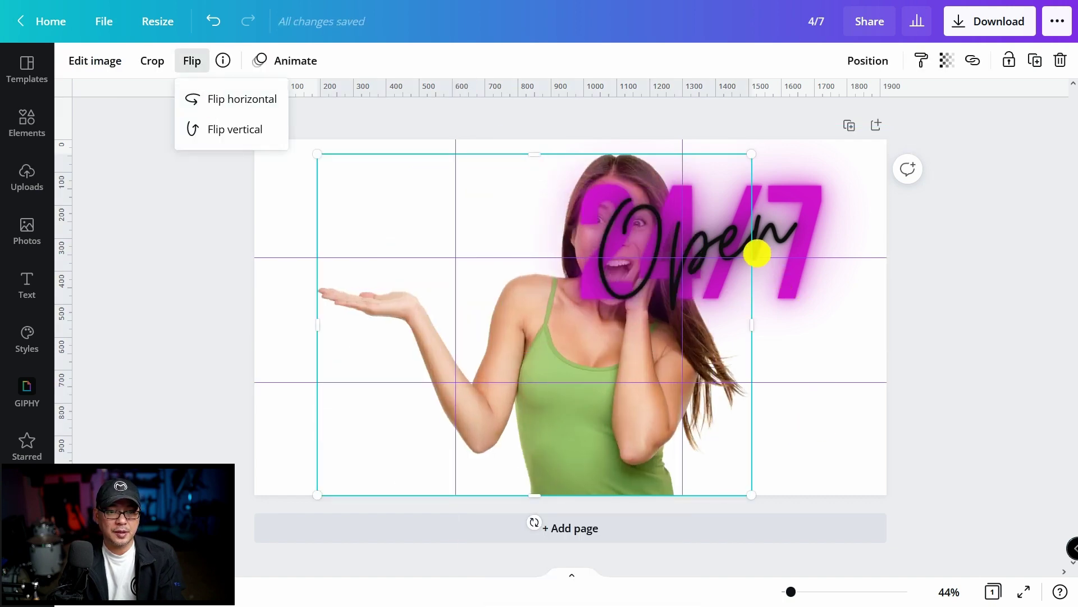
left_click_drag(724, 250, 443, 266)
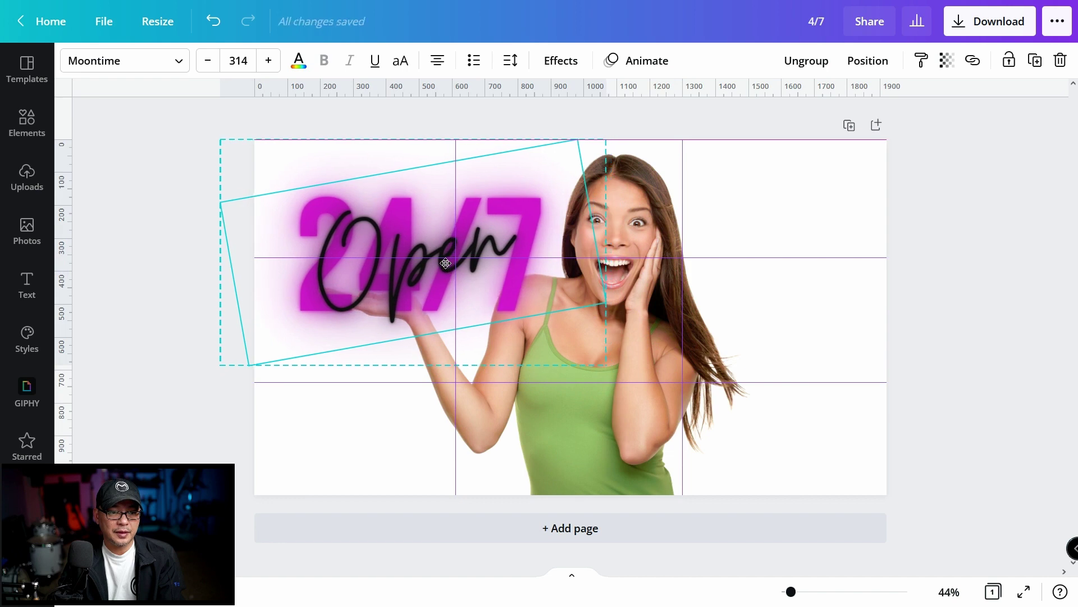
left_click_drag(629, 453, 703, 455)
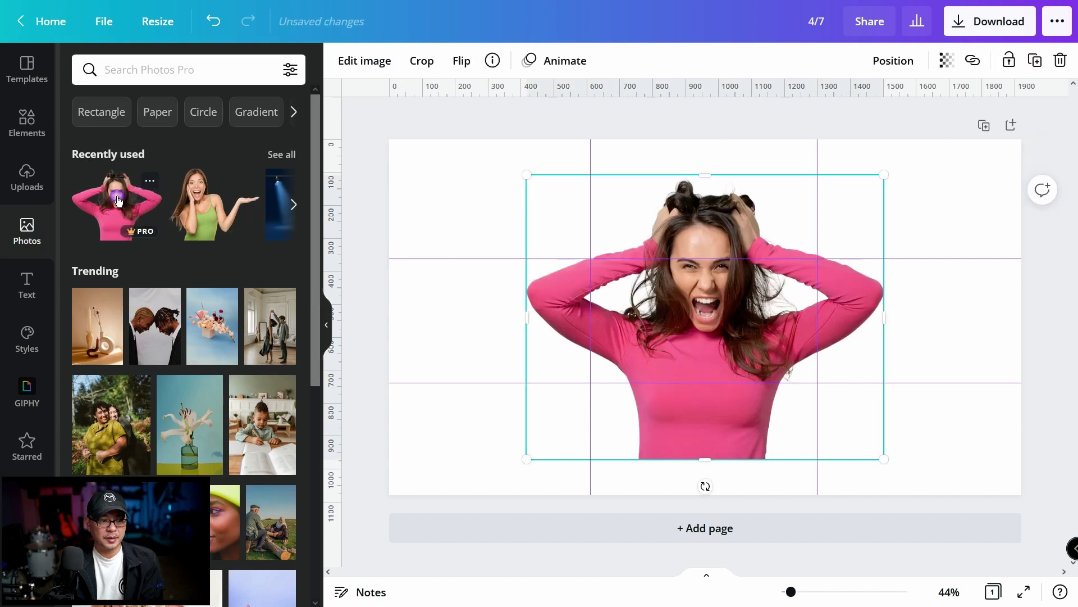
- Stretch the pink screaming woman to full page height and nudge her slightly right
left_click_drag(884, 175, 937, 140)
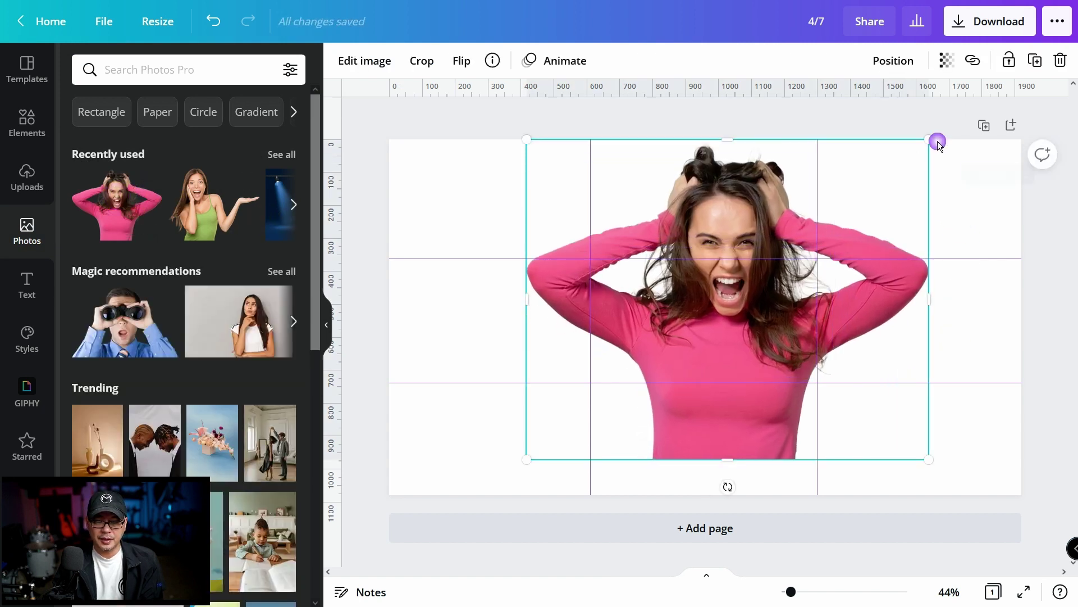
left_click_drag(927, 457, 971, 496)
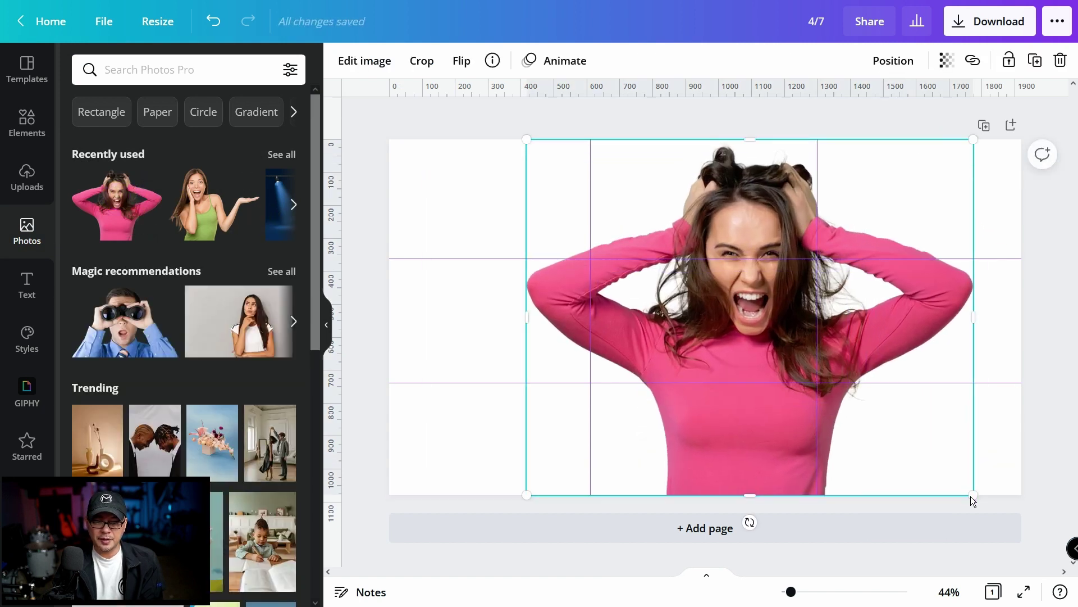
left_click_drag(743, 401, 785, 418)
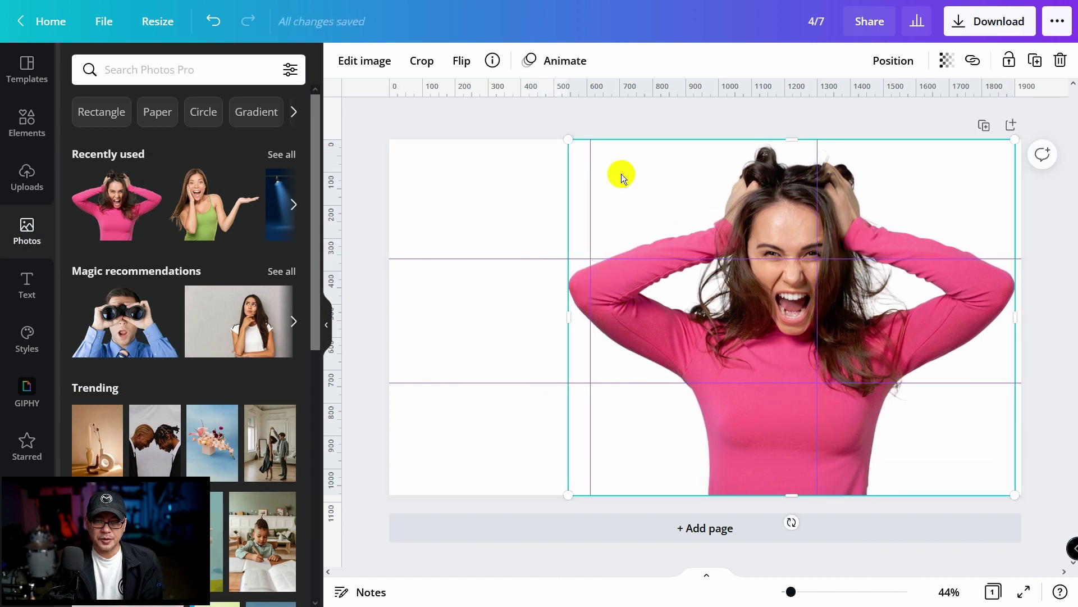
left_click(512, 122)
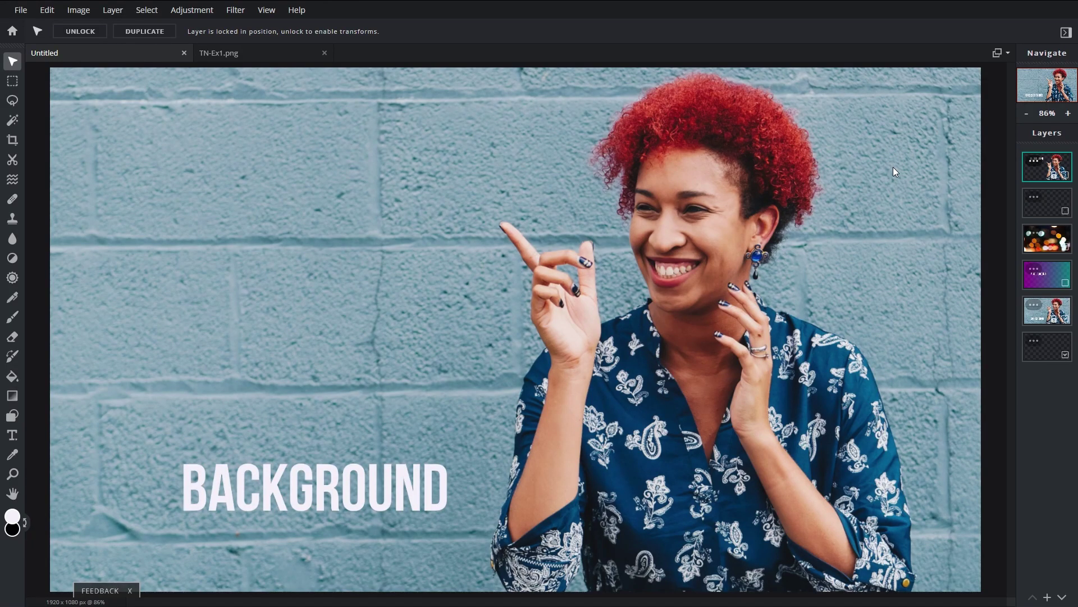
- Make the middleground and foreground layers visible in the Layers panel
left_click(1066, 284)
left_click(1065, 176)
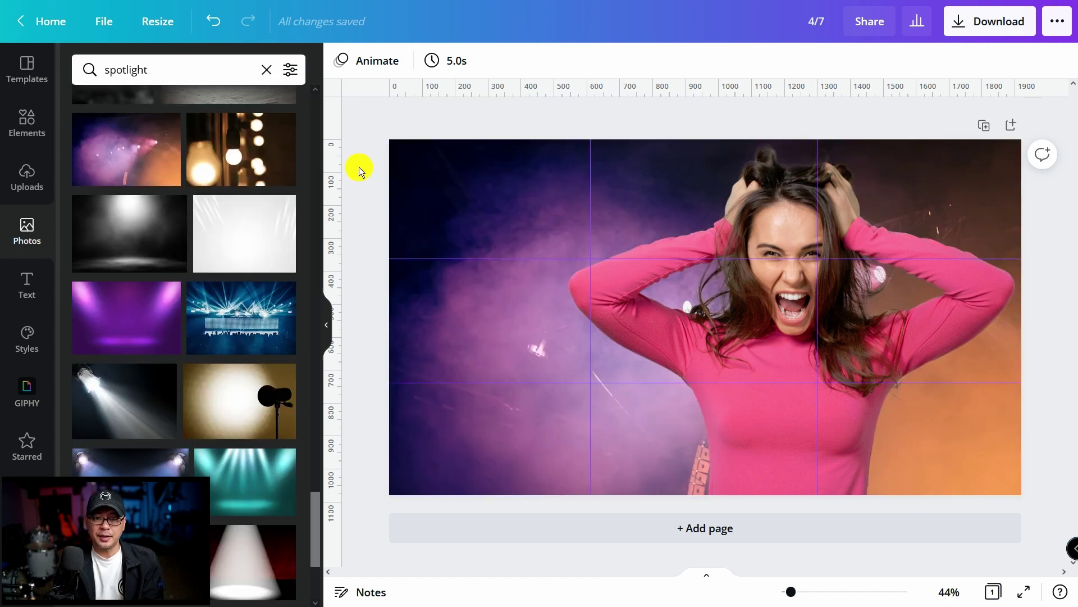
- Add the neon text style, move it to the upper left and shrink the THUMBNAIL text
left_click(29, 286)
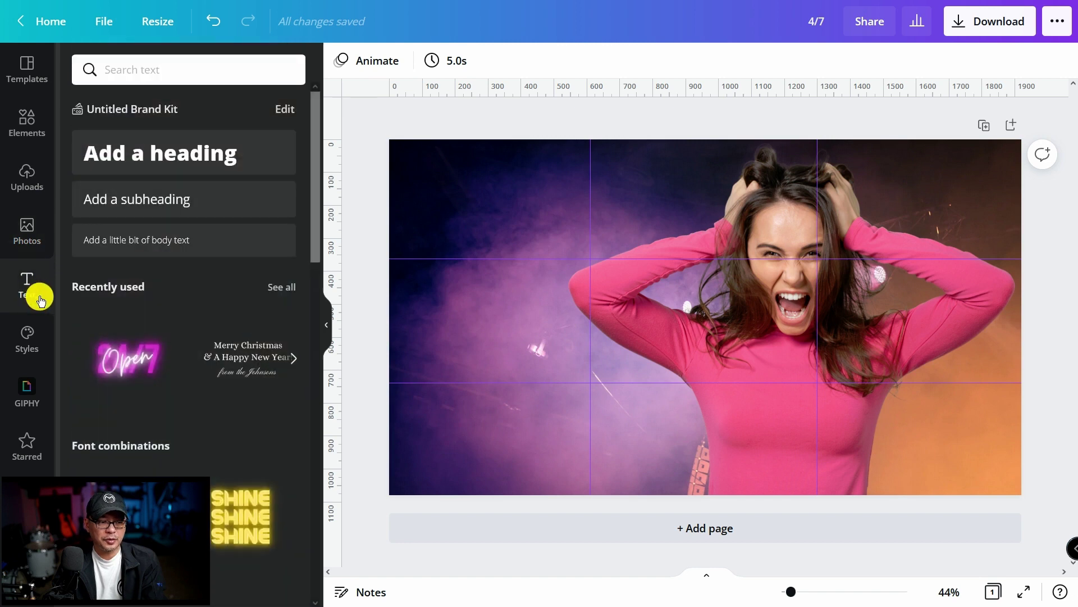
left_click(128, 361)
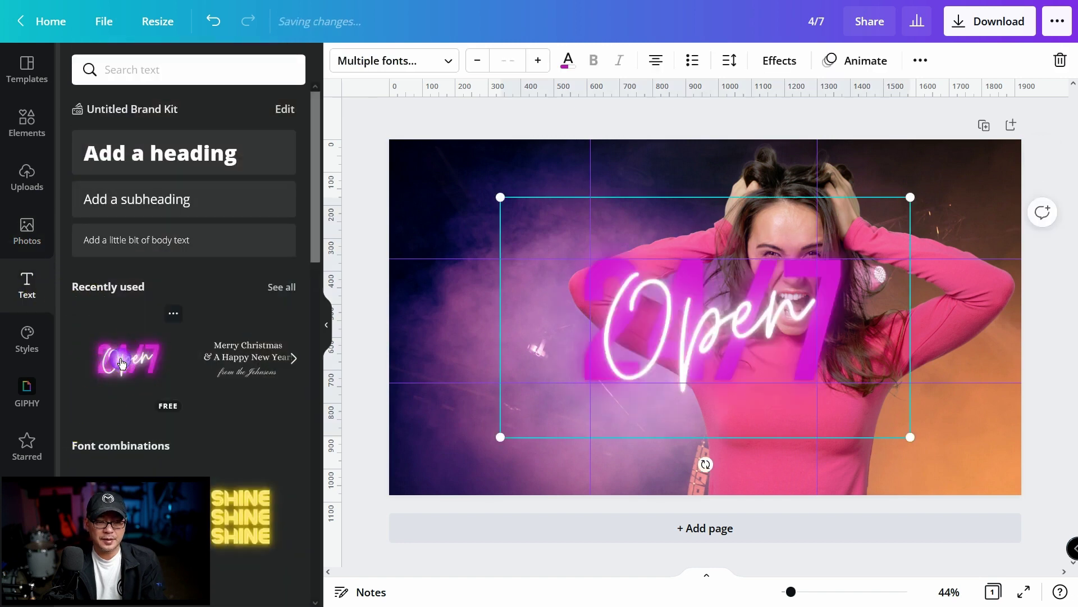
left_click(690, 321)
left_click_drag(690, 322, 599, 278)
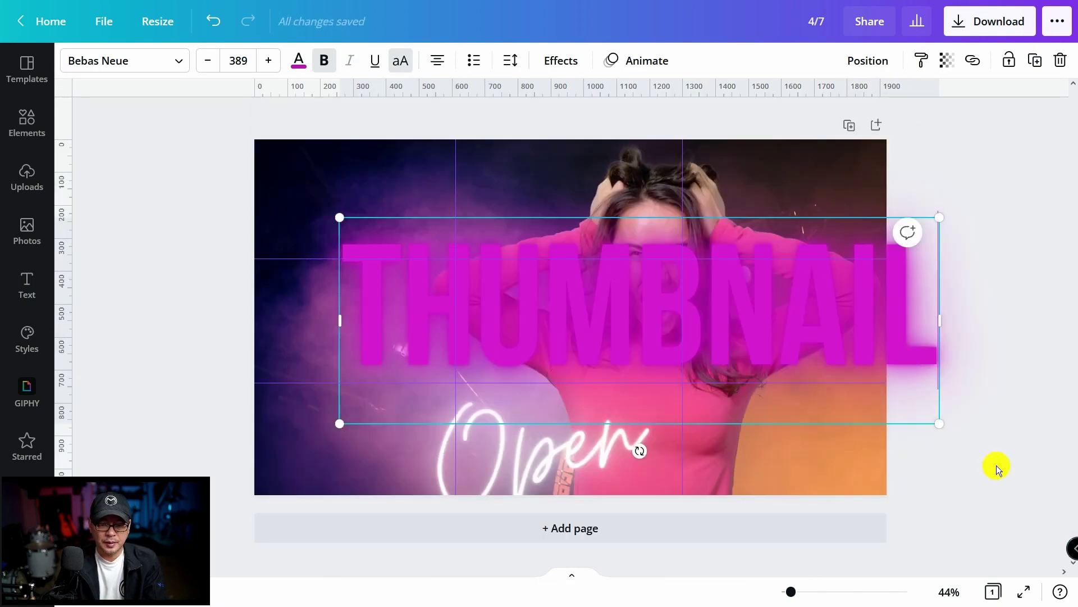
left_click_drag(939, 424, 682, 339)
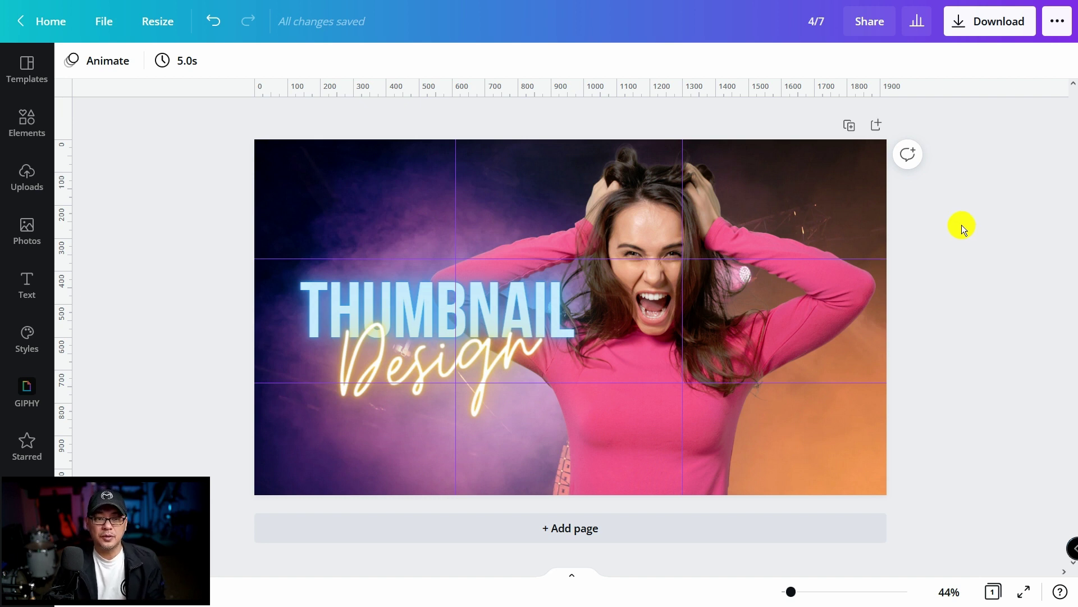
- Check the background, text group and woman selections, then open Edit image for the background
left_click(327, 164)
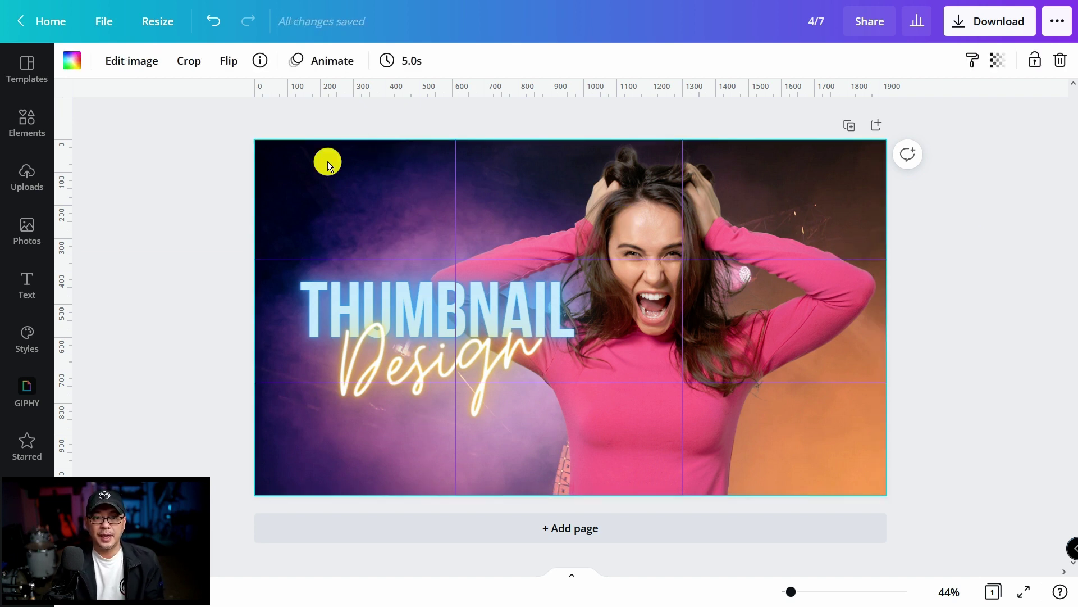
left_click(397, 319)
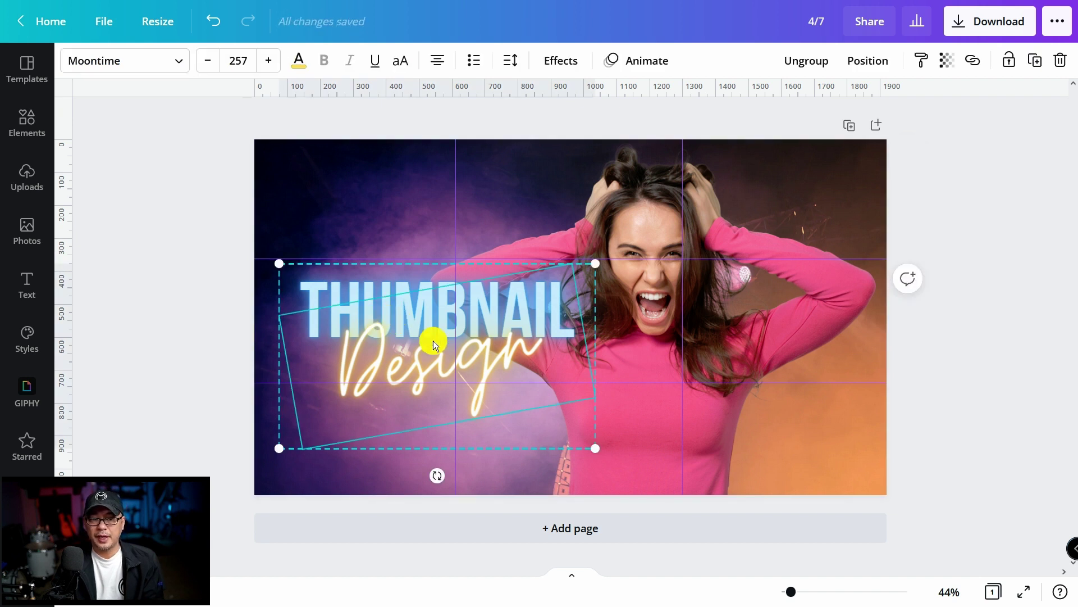
left_click(669, 213)
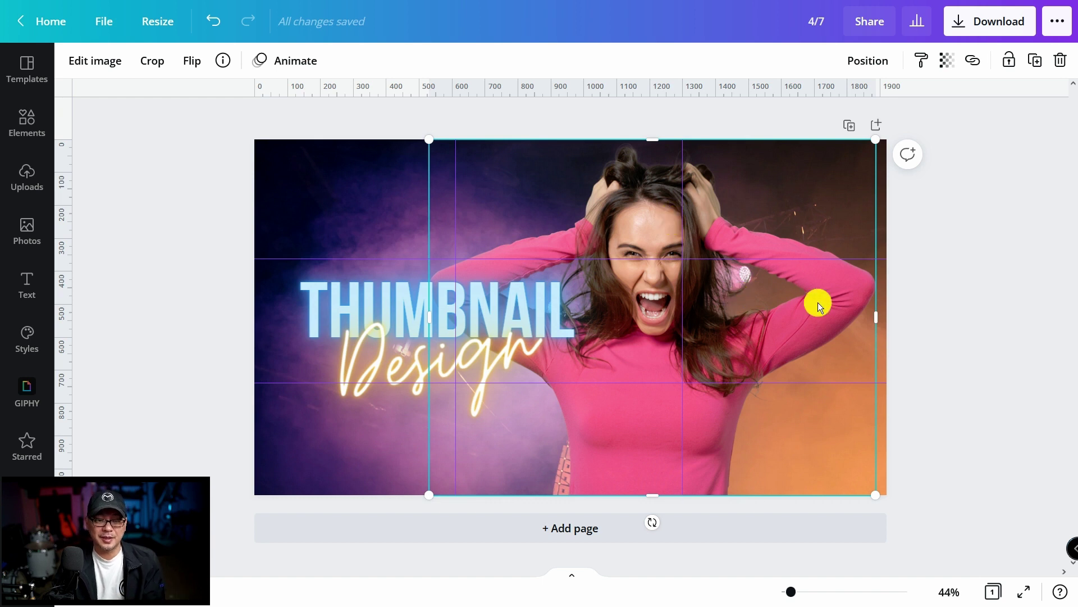
left_click(978, 263)
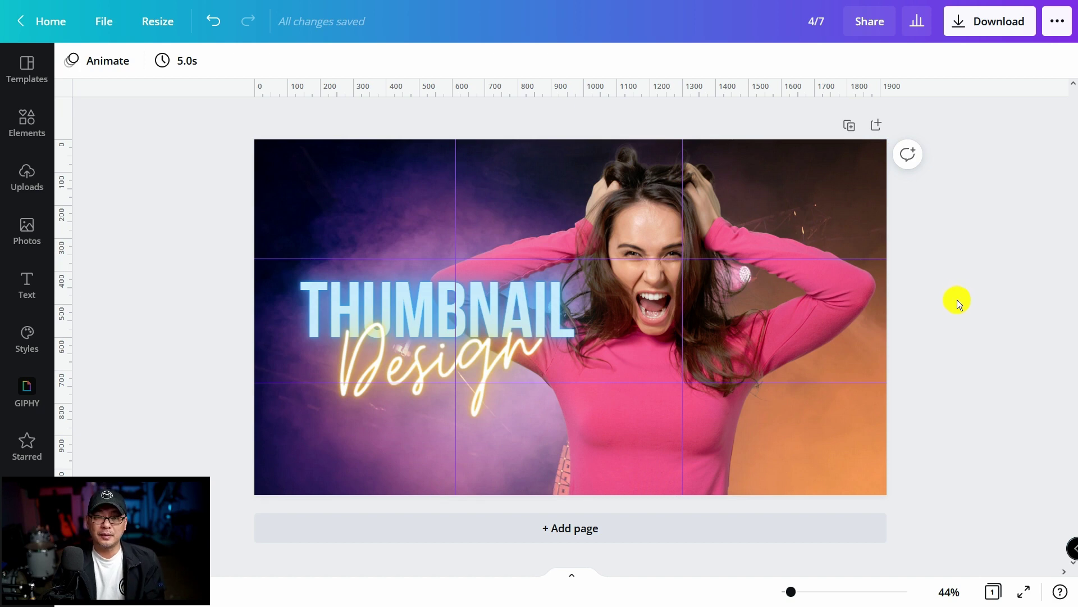
left_click(750, 255)
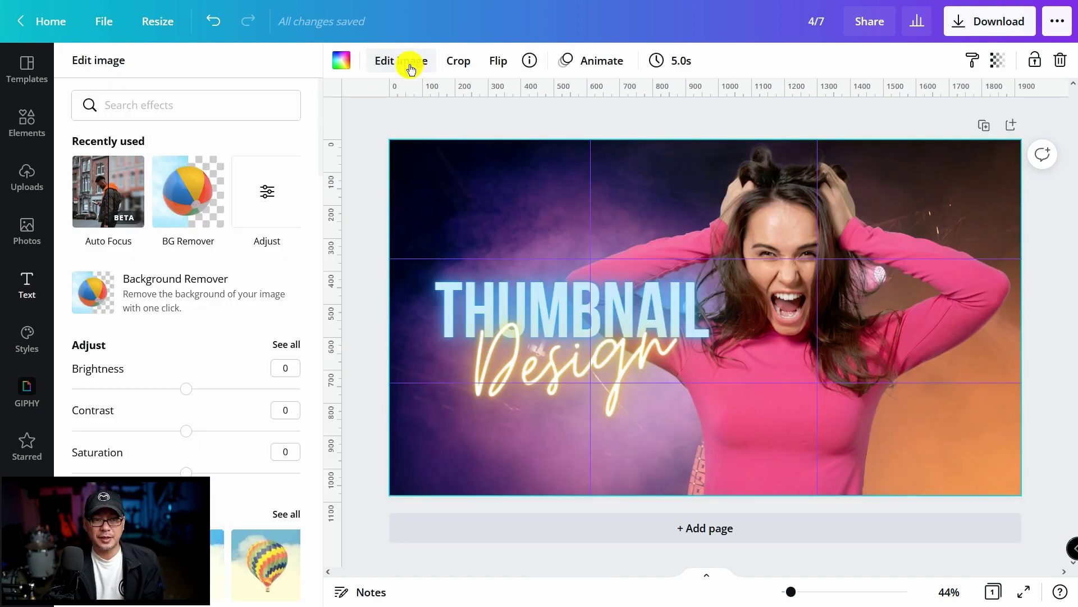
- Apply Auto Focus to the background photo with blur intensity 60
left_click(109, 181)
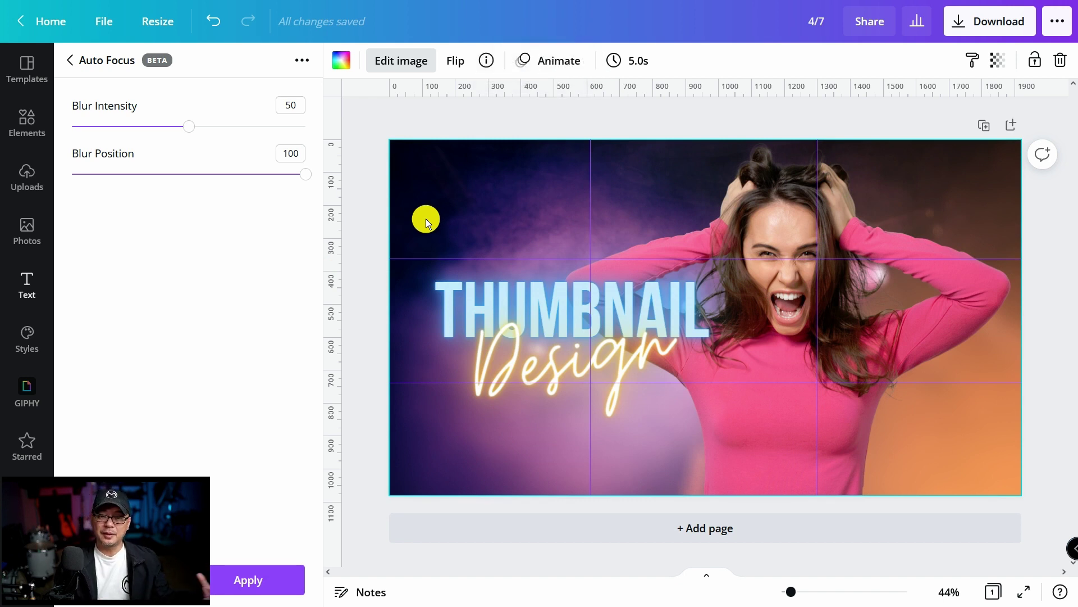
left_click(181, 130)
left_click_drag(182, 132, 25, 129)
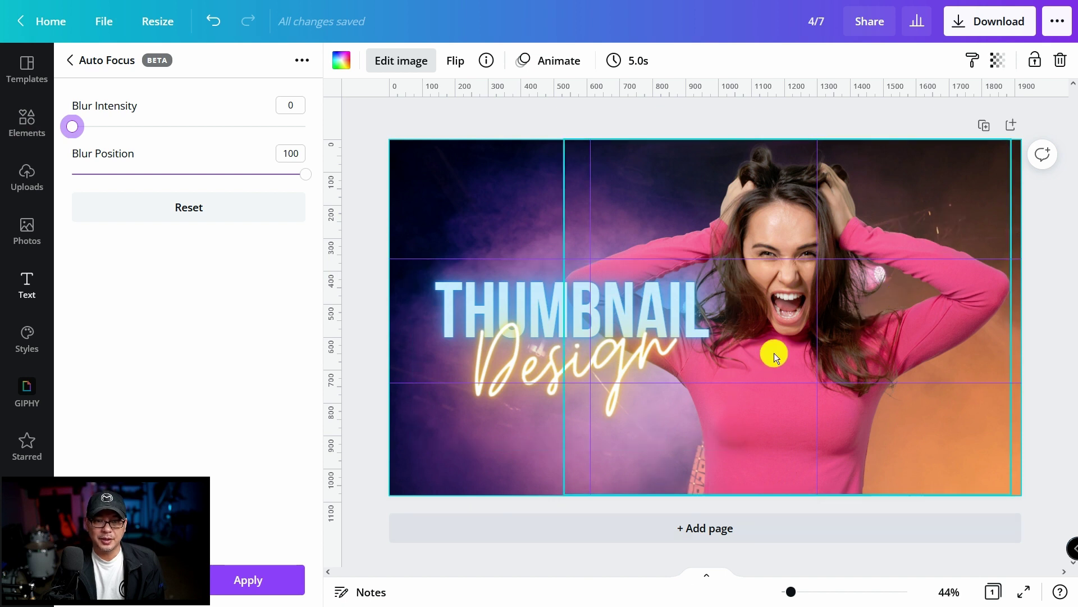
left_click_drag(113, 128, 250, 134)
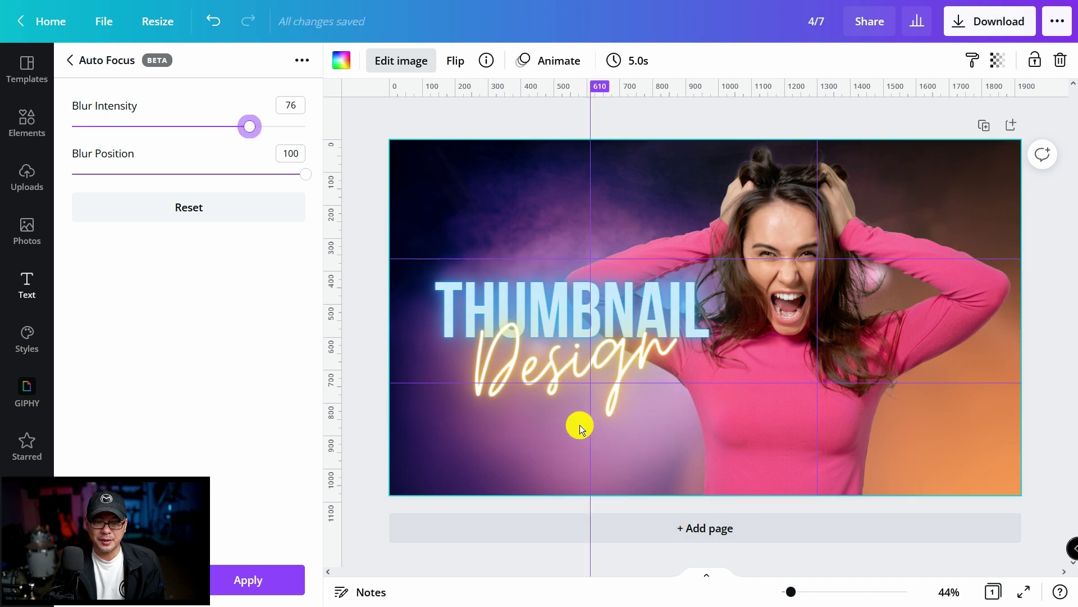
left_click_drag(256, 127, 212, 128)
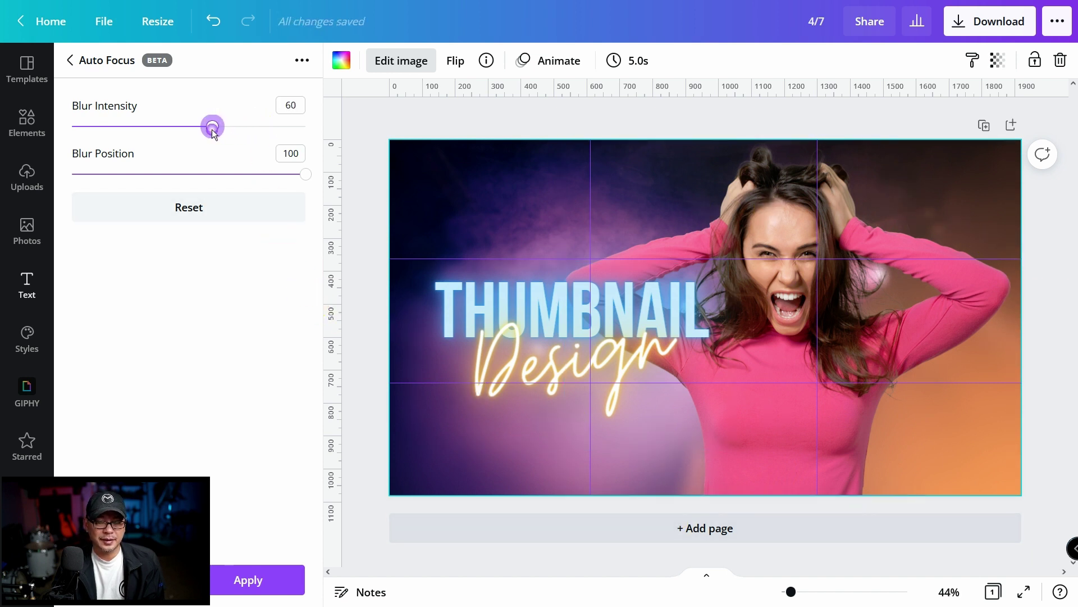
left_click(247, 579)
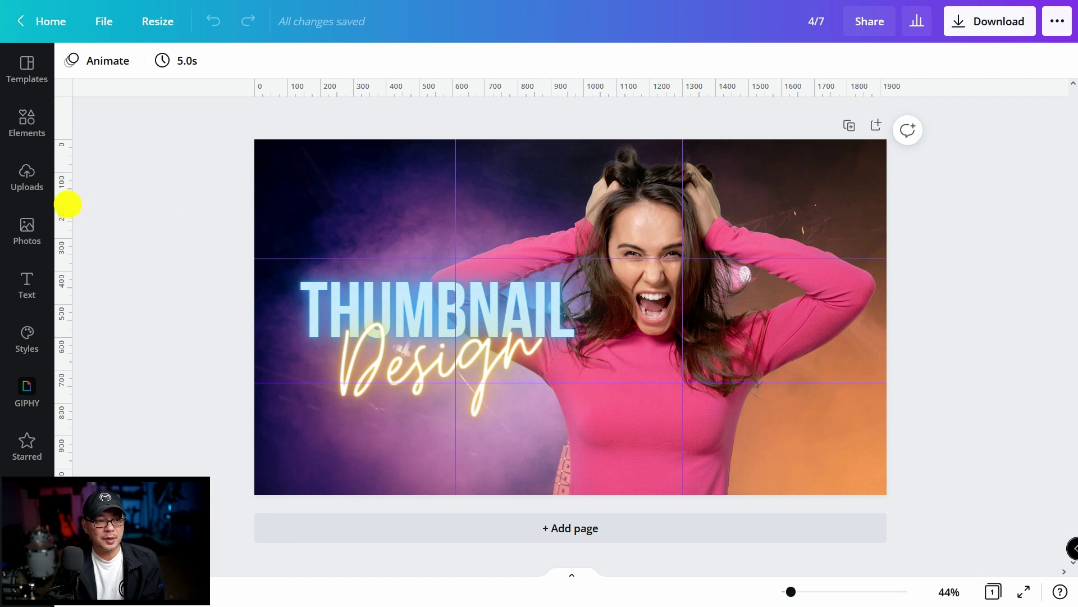
- Add a square shape and stretch it into a full-width band just above the text
left_click(29, 123)
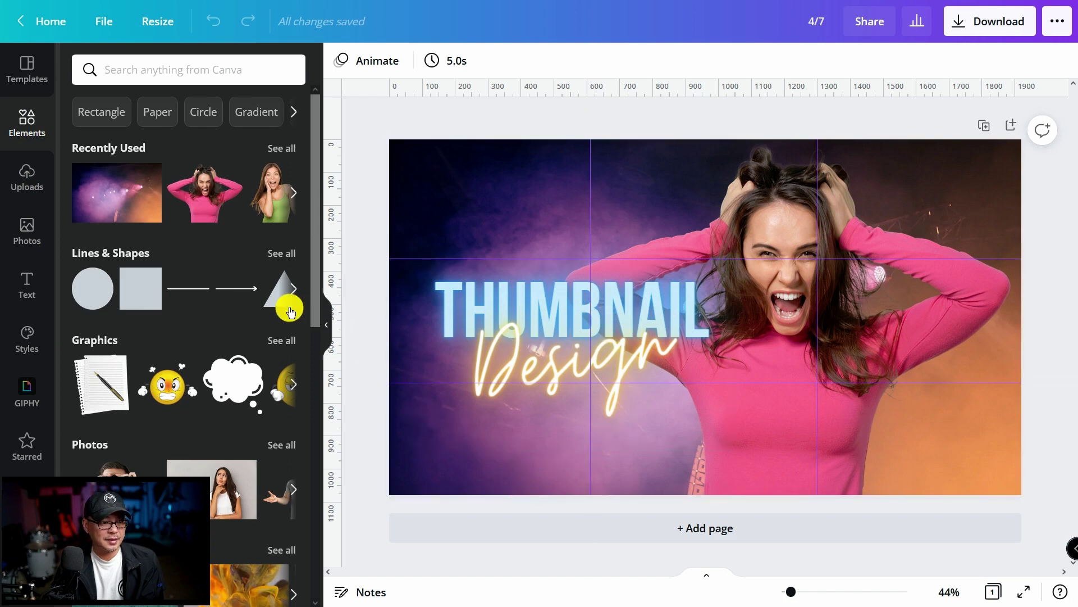
left_click(129, 287)
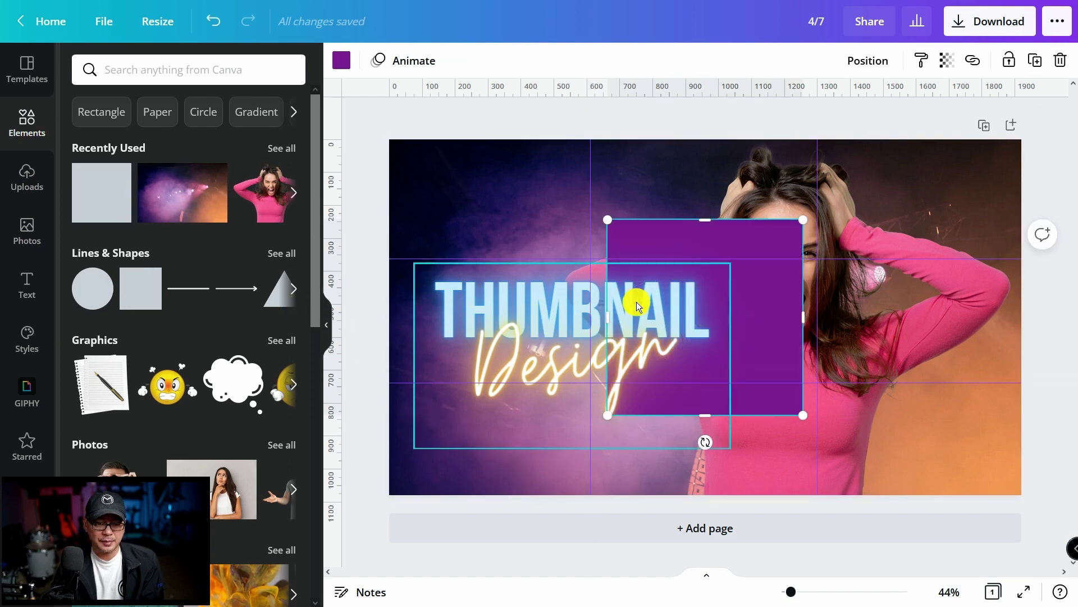
left_click_drag(608, 318, 389, 317)
left_click_drag(803, 317, 1052, 313)
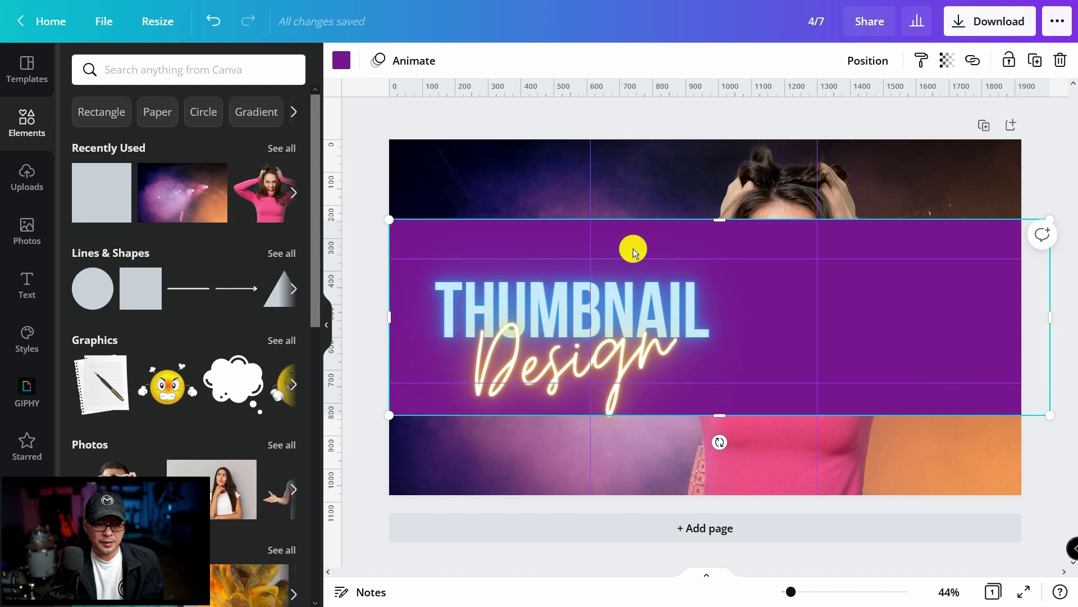
left_click_drag(719, 219, 719, 263)
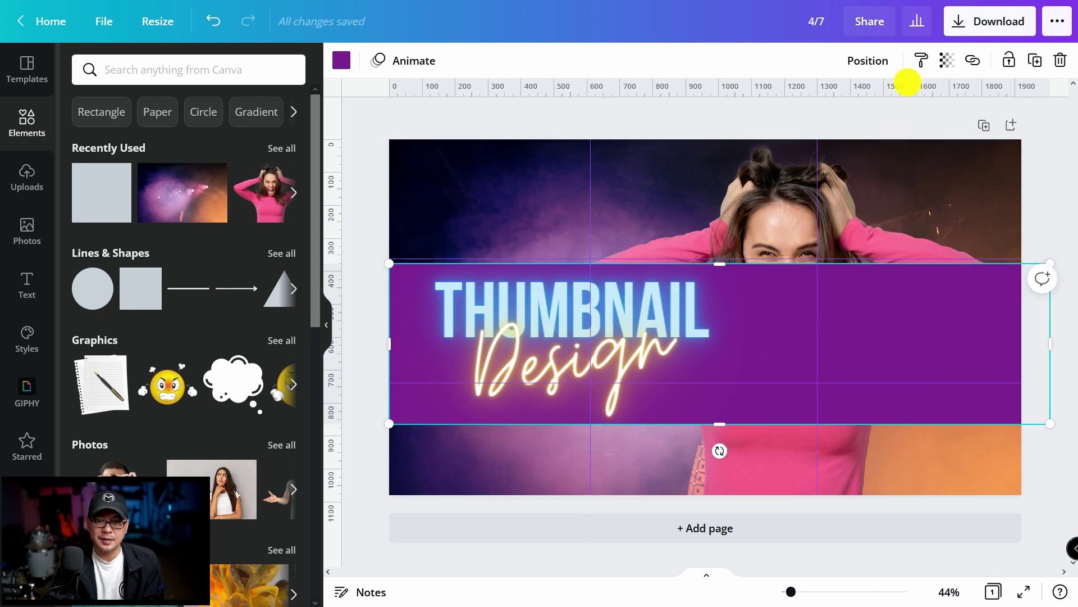
- Make the band semi-transparent and colour it light blue #38b6ff
left_click(944, 64)
left_click_drag(897, 106, 841, 108)
left_click(341, 60)
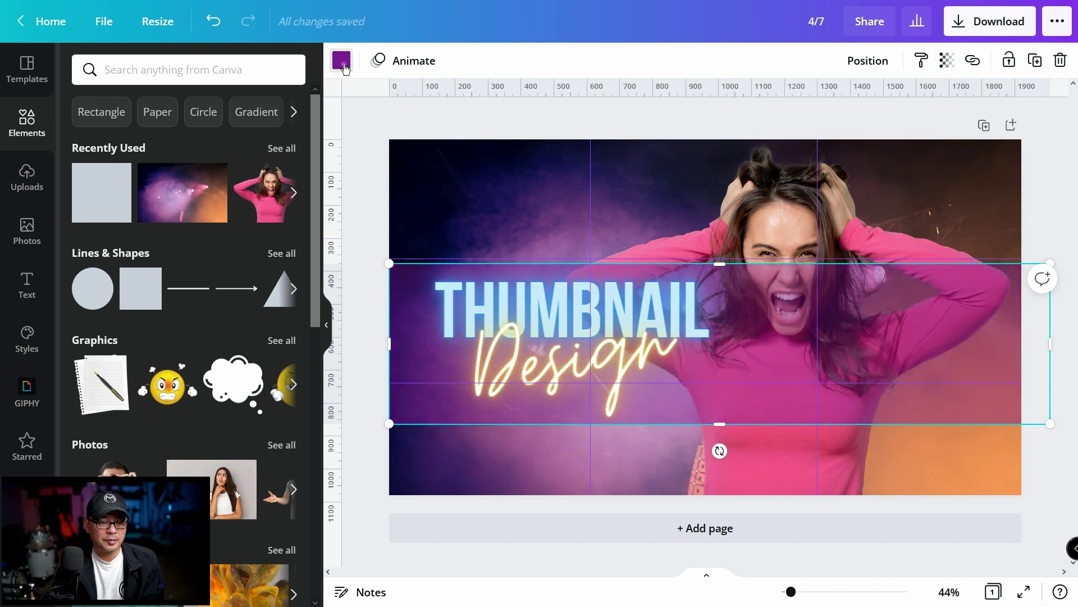
scroll(220, 427, "down", 2)
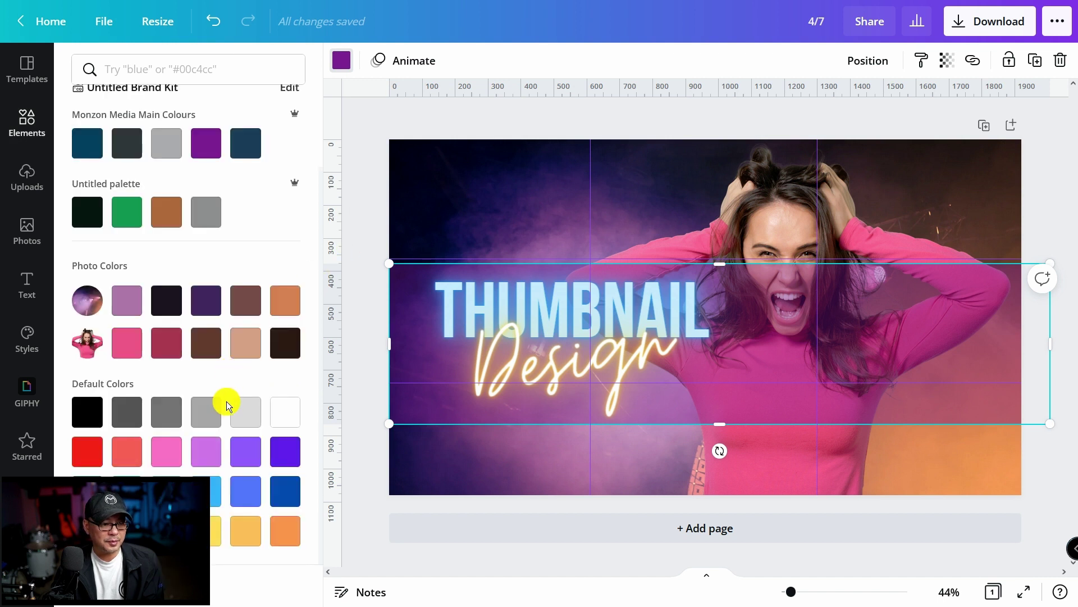
left_click(215, 498)
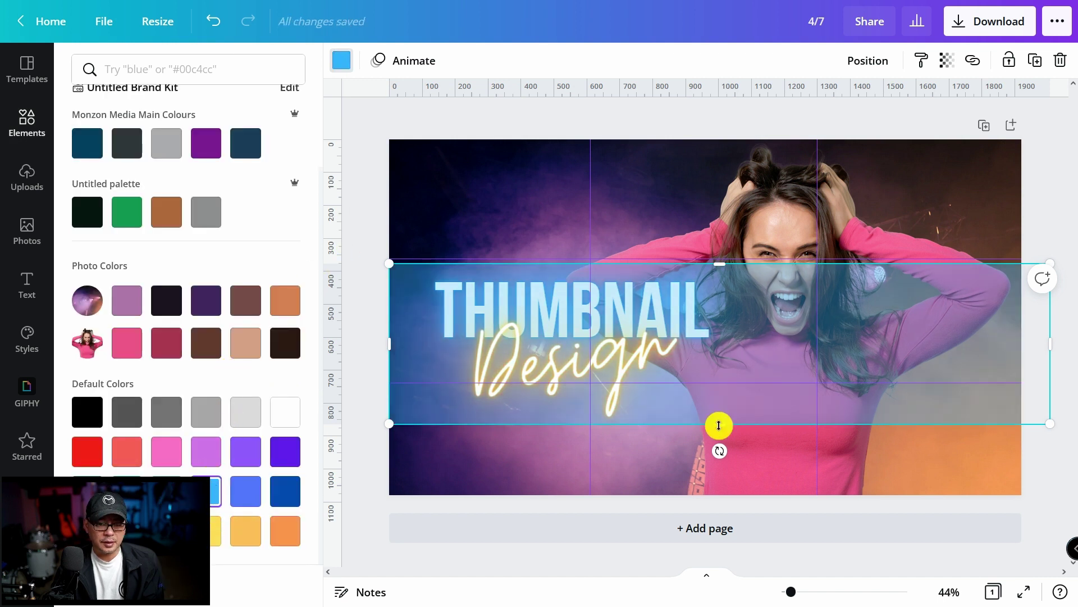
left_click(1039, 212)
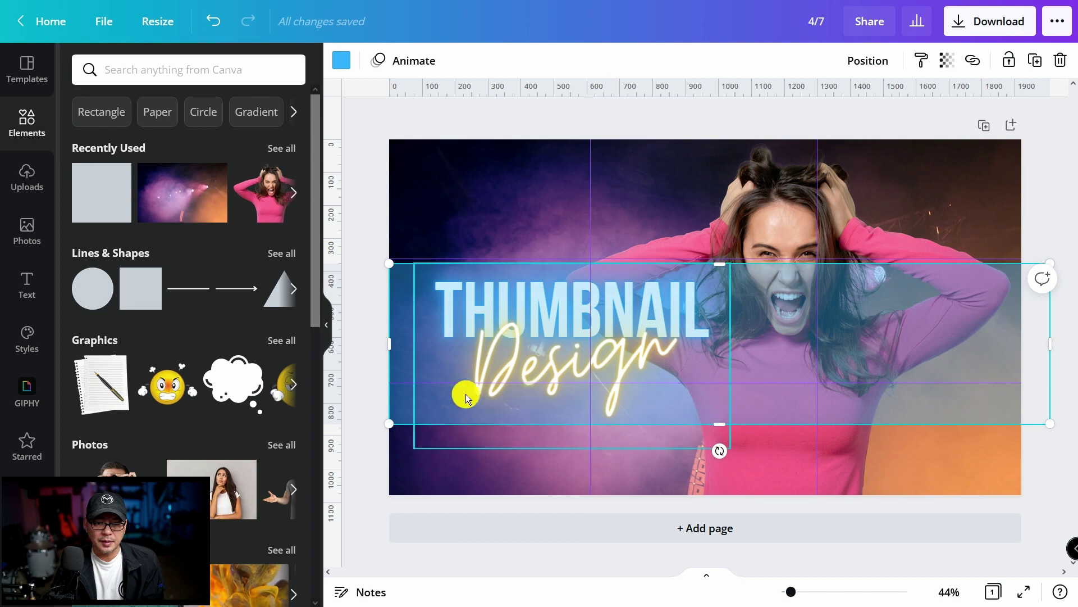
- Send the blue band backward behind the text and deselect it
right_click(404, 358)
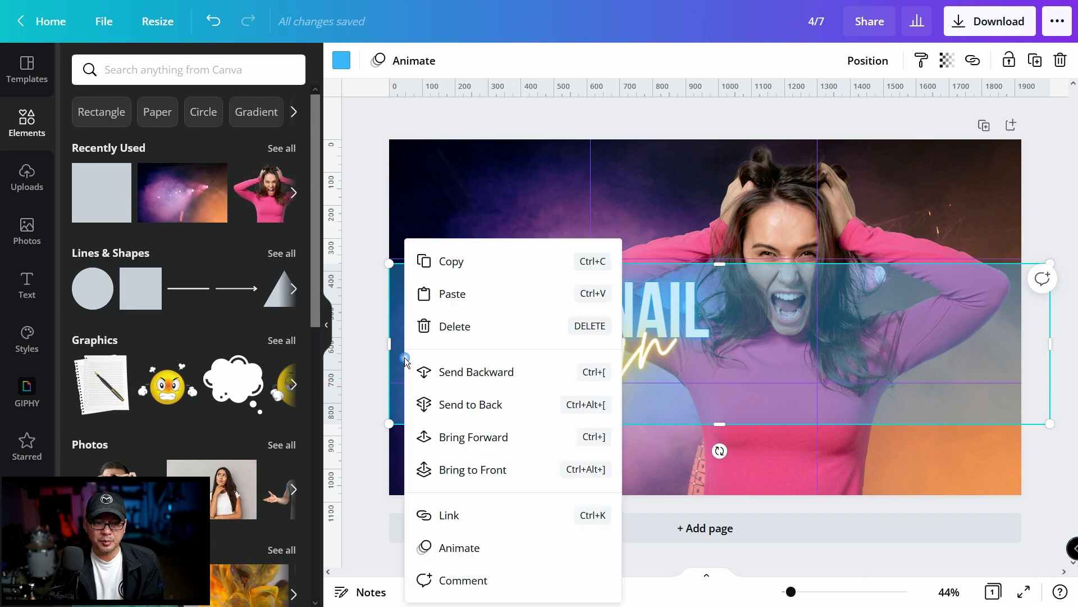
left_click(490, 376)
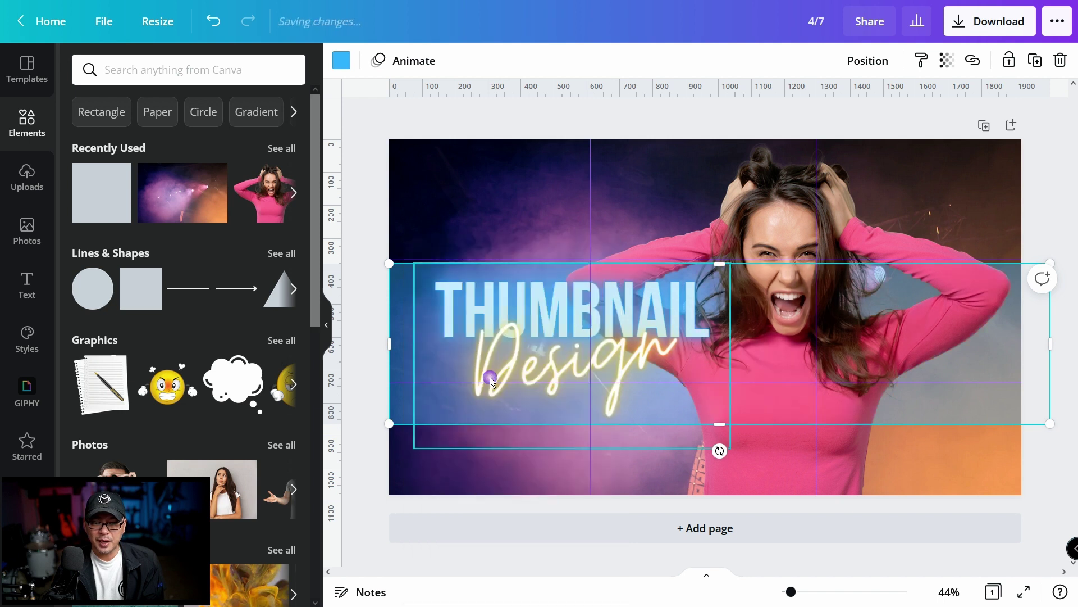
left_click(367, 157)
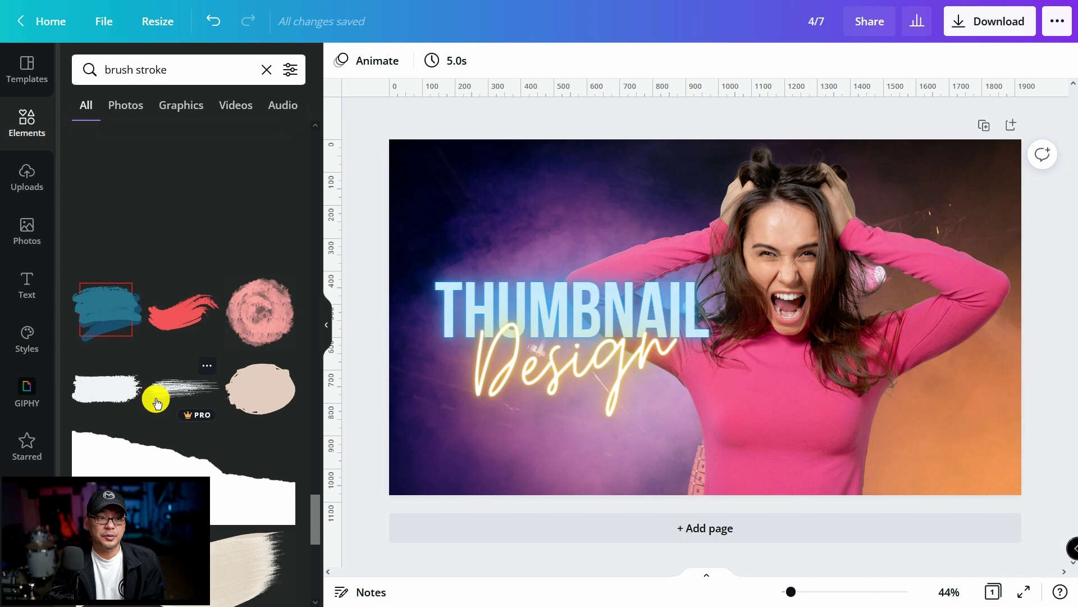
- Add the white brush stroke graphic and stretch it across the full canvas width
left_click(161, 390)
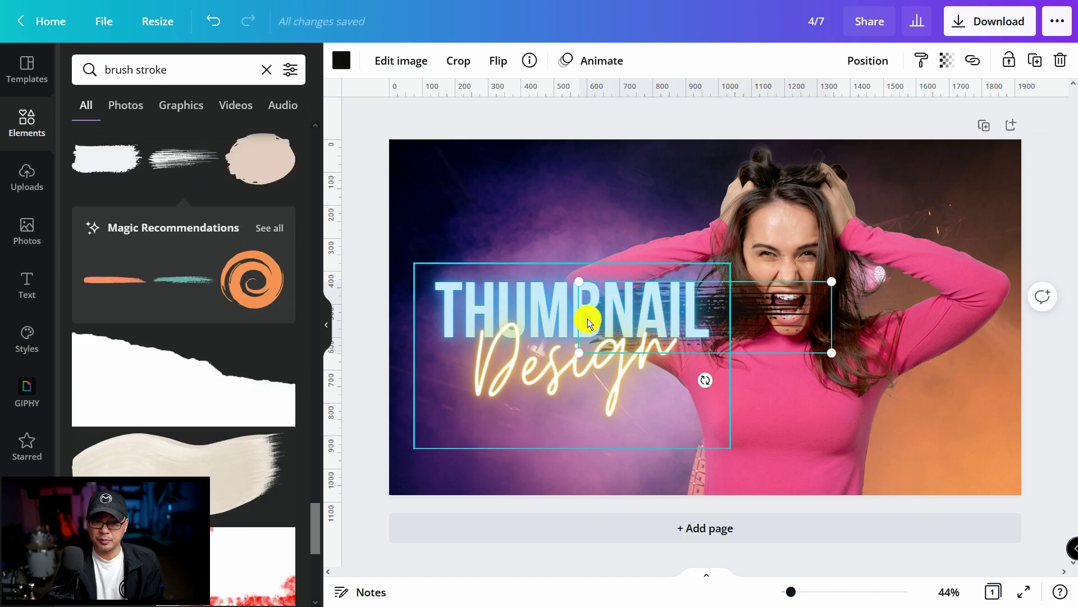
left_click_drag(579, 280, 425, 238)
left_click_drag(425, 353, 389, 363)
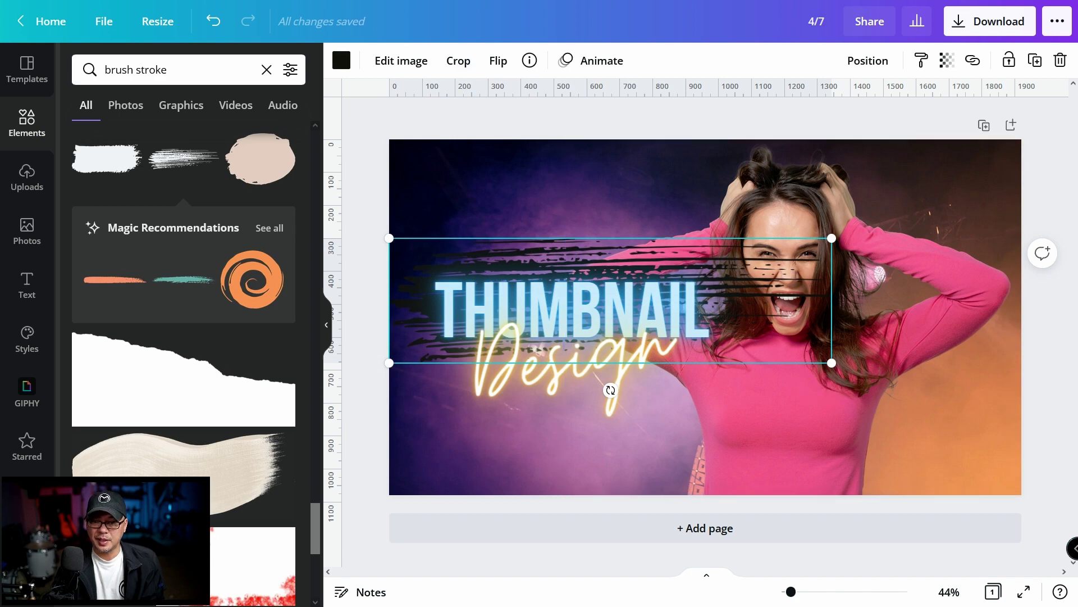
left_click_drag(832, 362, 1052, 403)
left_click(761, 260)
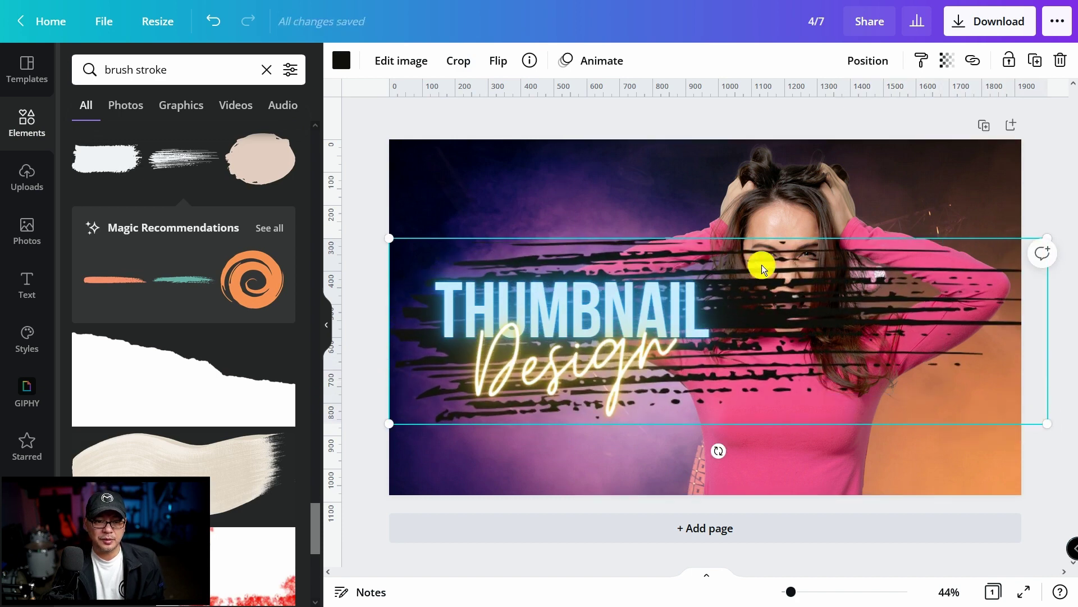
- Colour the brush stroke orange, send it behind the woman, set transparency to 79
left_click(341, 61)
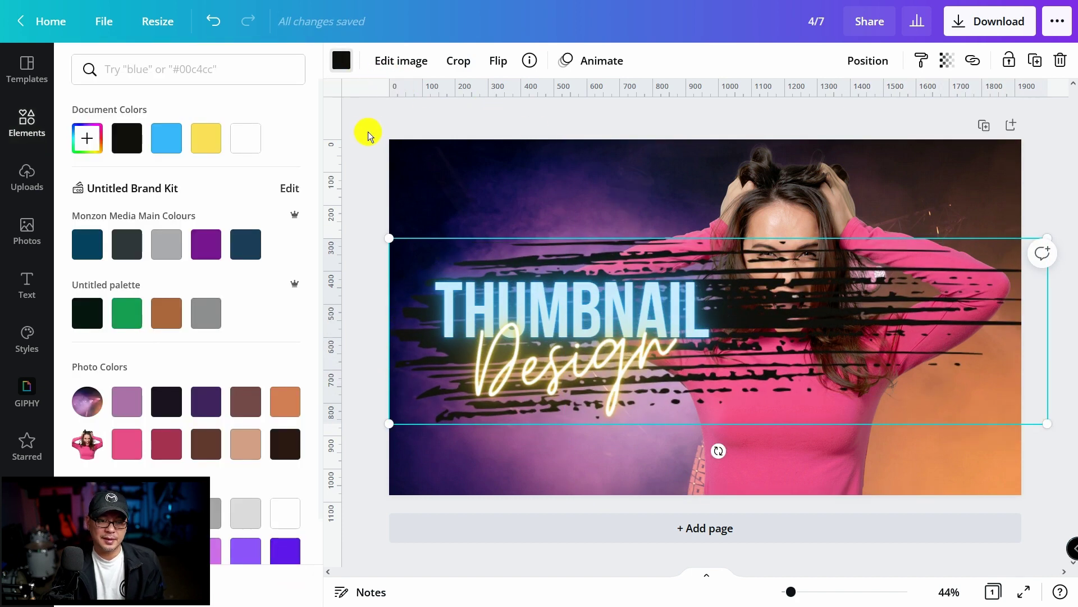
scroll(289, 528, "down", 2)
left_click(284, 530)
right_click(743, 312)
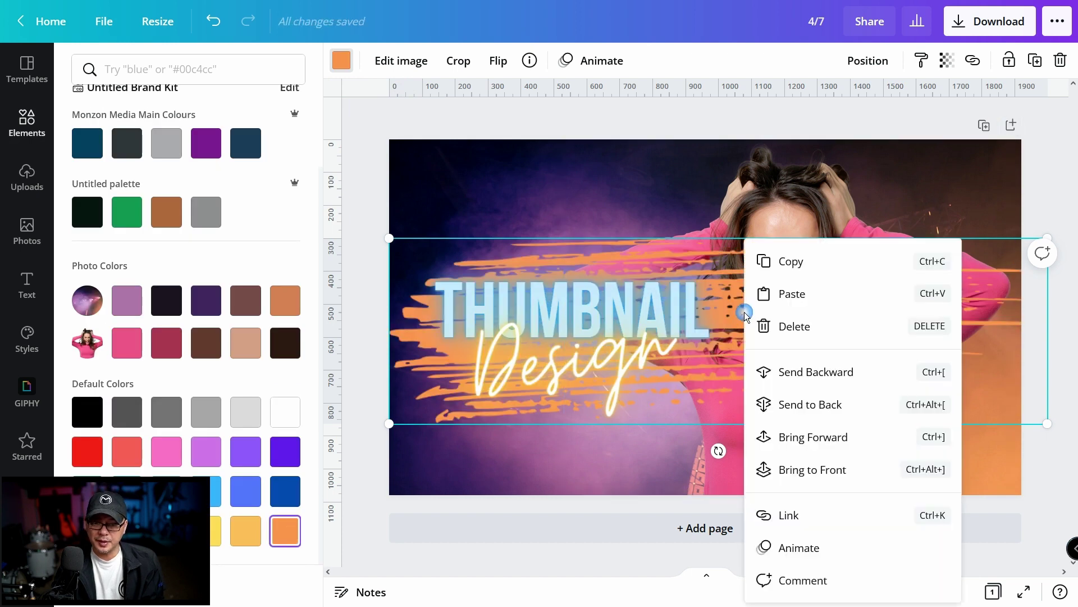
left_click(799, 372)
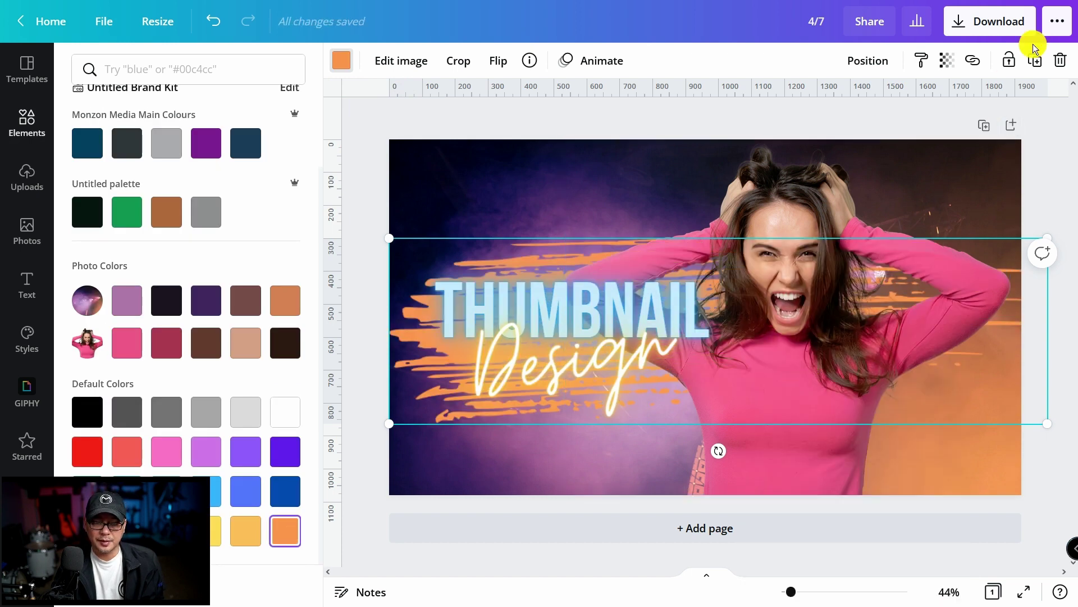
left_click(947, 61)
mouse_move(898, 106)
left_mouse_down()
mouse_move(848, 107)
mouse_move(879, 117)
mouse_move(869, 112)
mouse_move(896, 106)
left_mouse_up()
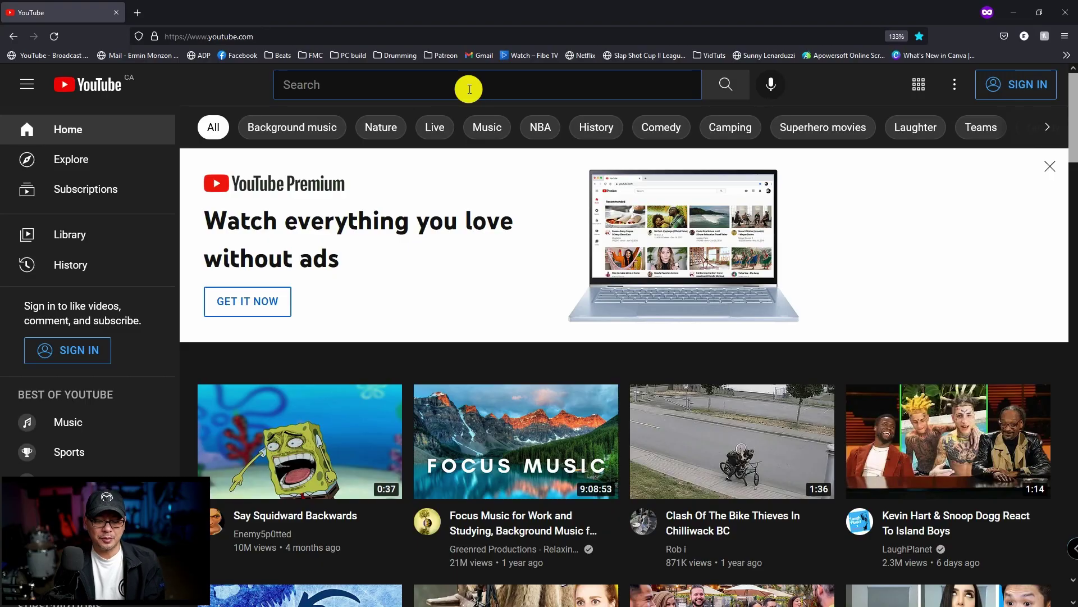
- Search YouTube for "m50 50mm 1.8" to list Canon M50 nifty-fifty lens videos
left_click(469, 88)
type("m50")
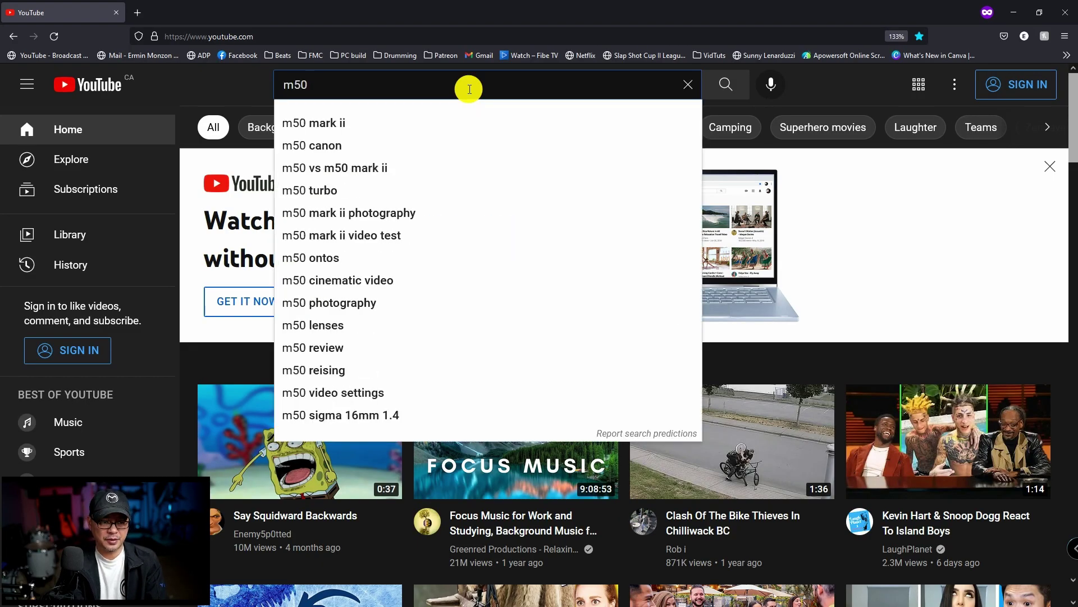
type(" 50mm 1.8")
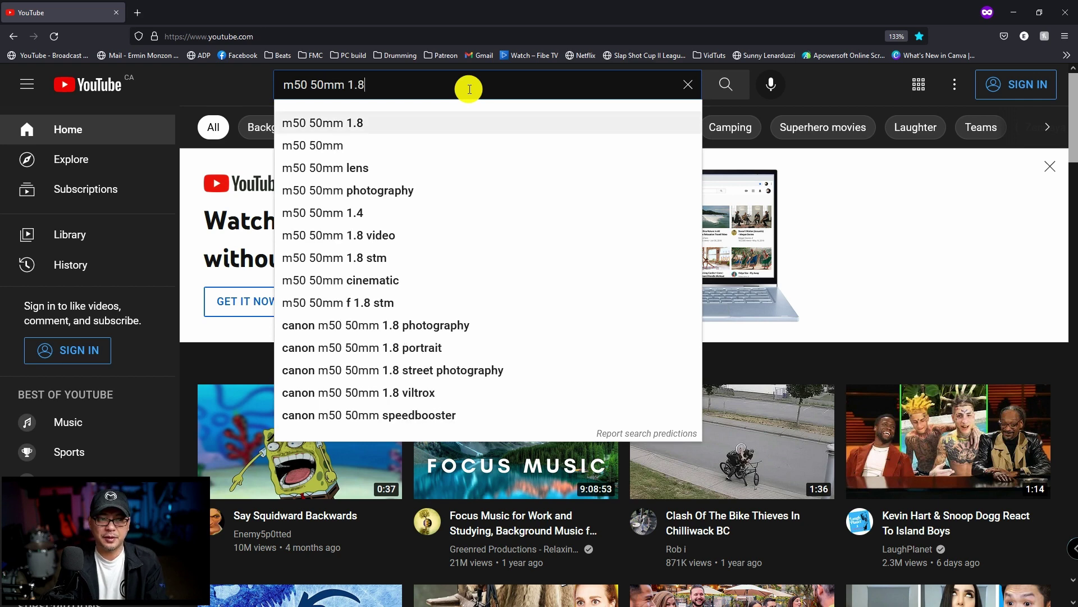
key("Return")
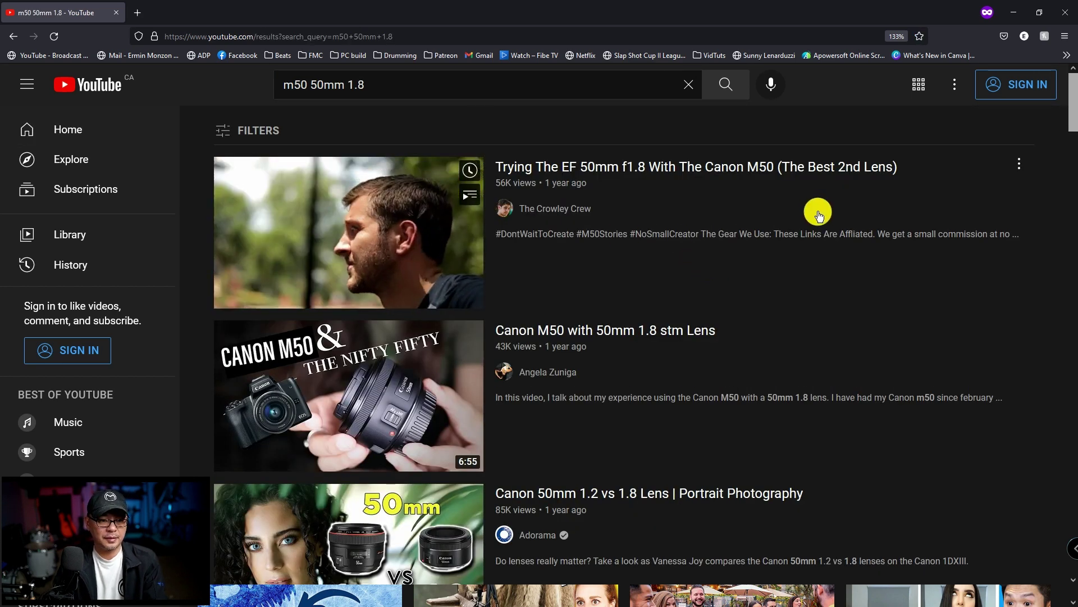
scroll(813, 202, "down", 12)
- Scroll through the lens results, previewing videos, to find "Canon M50 Video Test With The Canon 50mm 1.8 STM"
scroll(818, 213, "down", 5)
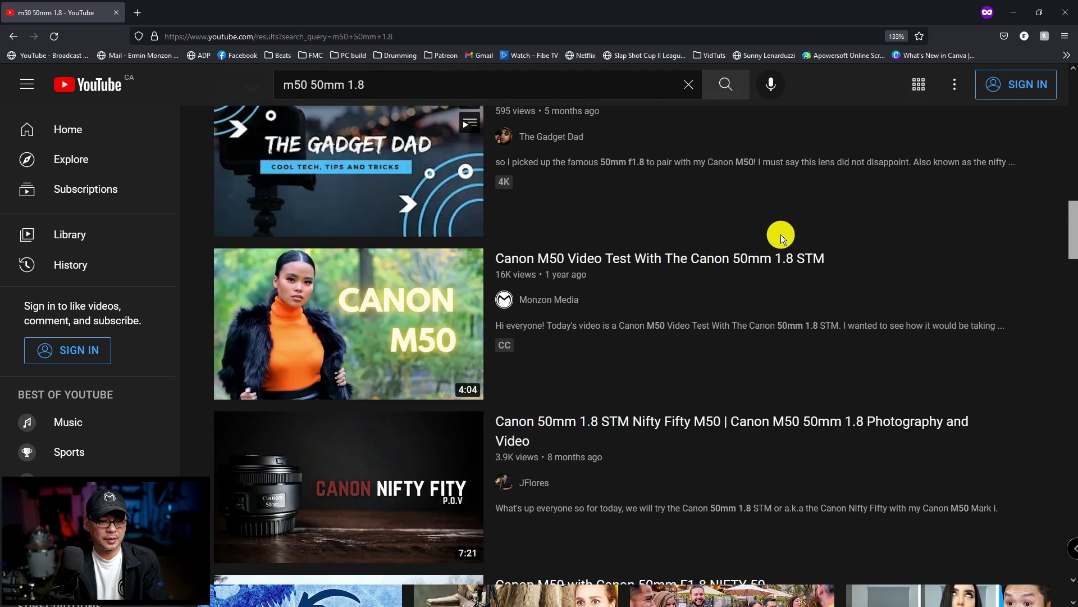
mouse_move(891, 301)
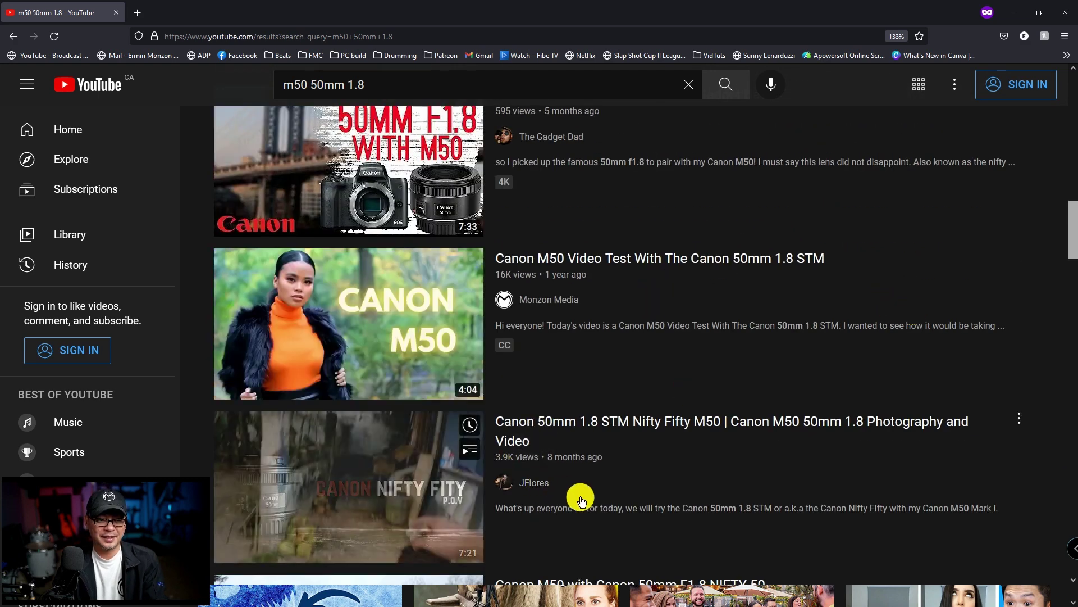
mouse_move(934, 320)
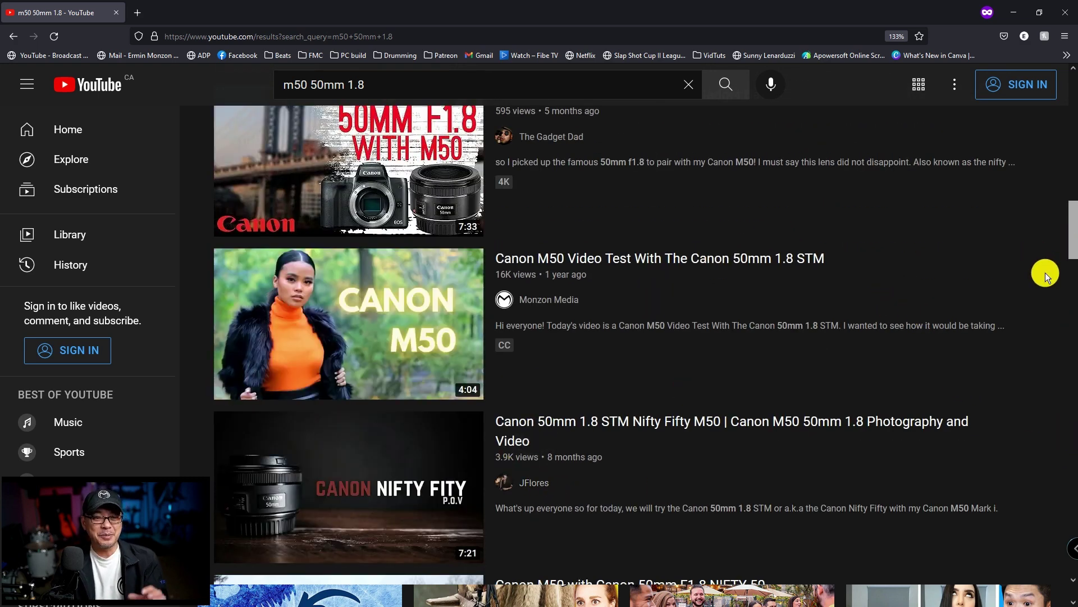
scroll(901, 306, "up", 5)
scroll(897, 292, "up", 10)
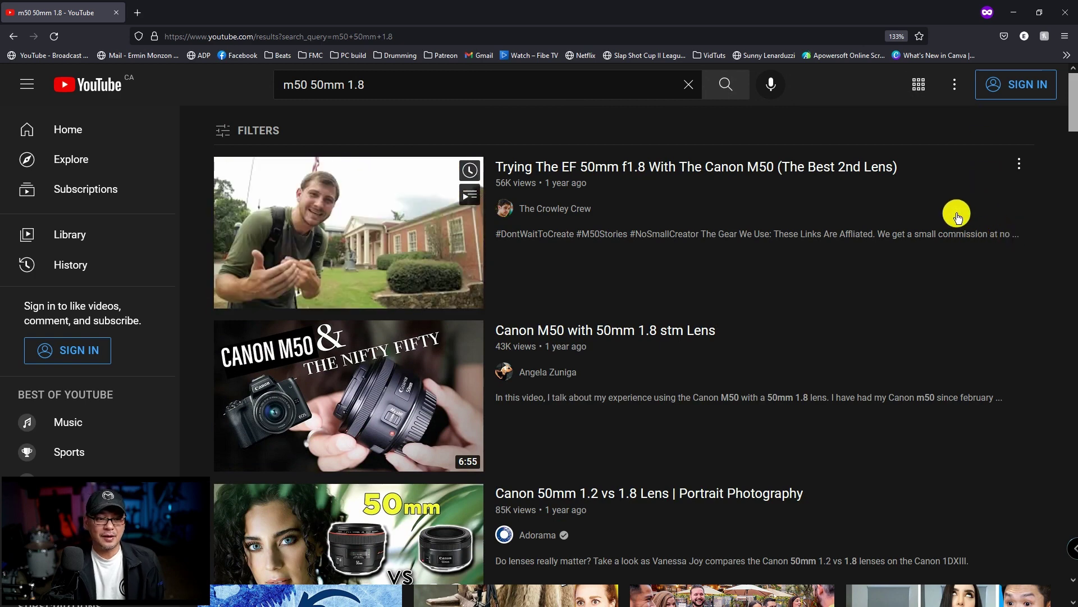
scroll(957, 217, "down", 3)
scroll(958, 216, "down", 2)
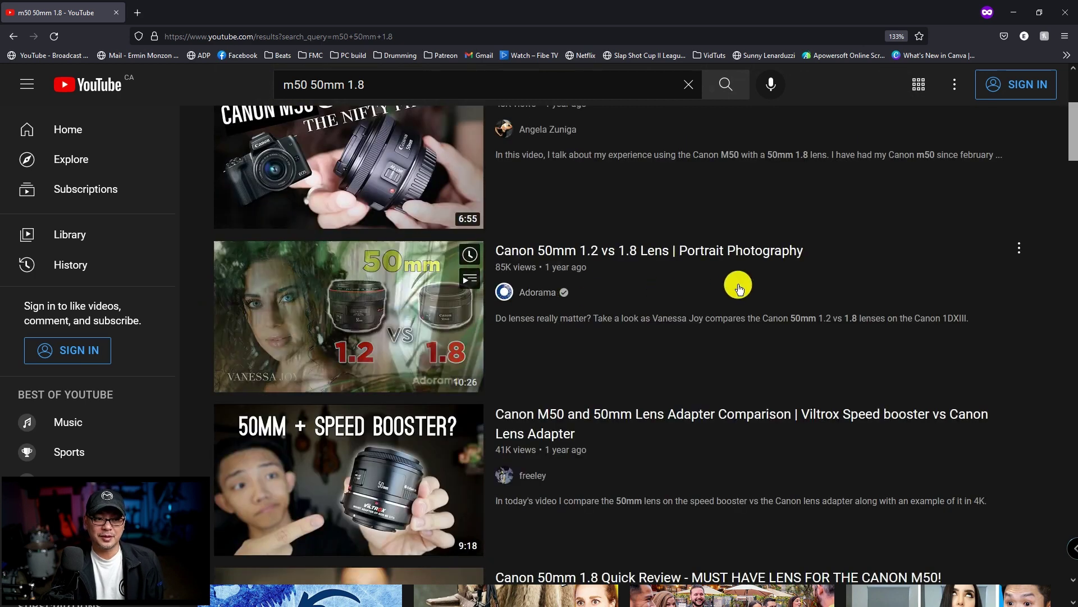
scroll(581, 281, "down", 3)
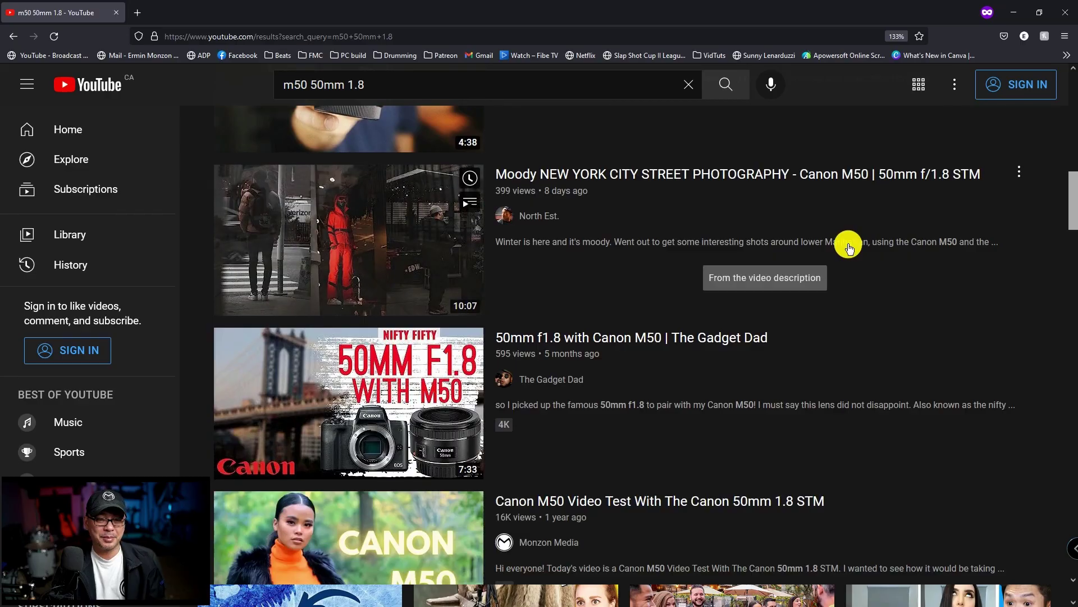
scroll(848, 244, "down", 5)
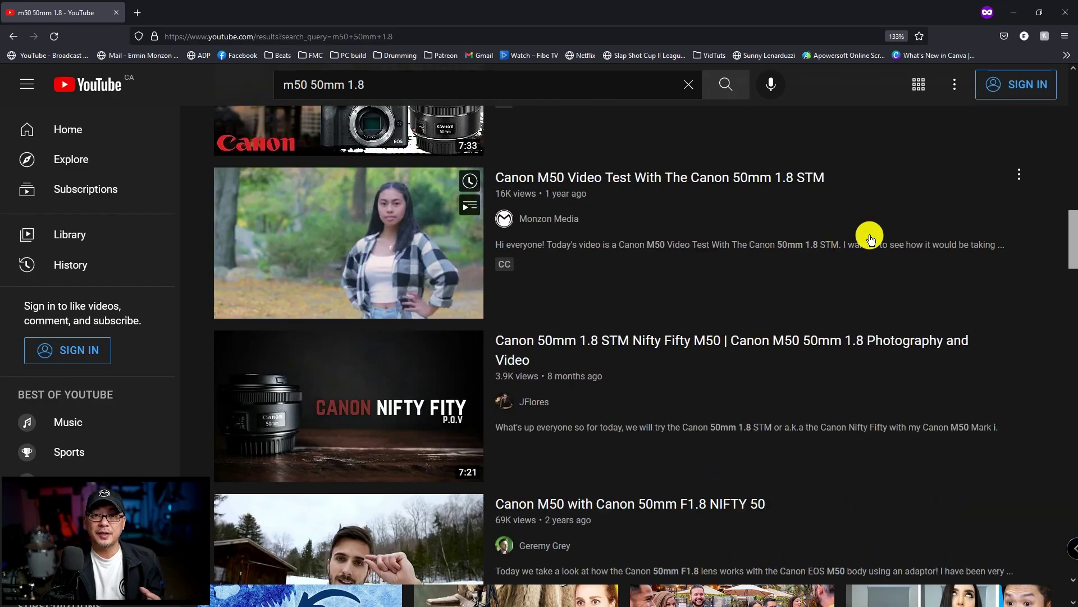
scroll(859, 238, "down", 3)
scroll(886, 219, "down", 2)
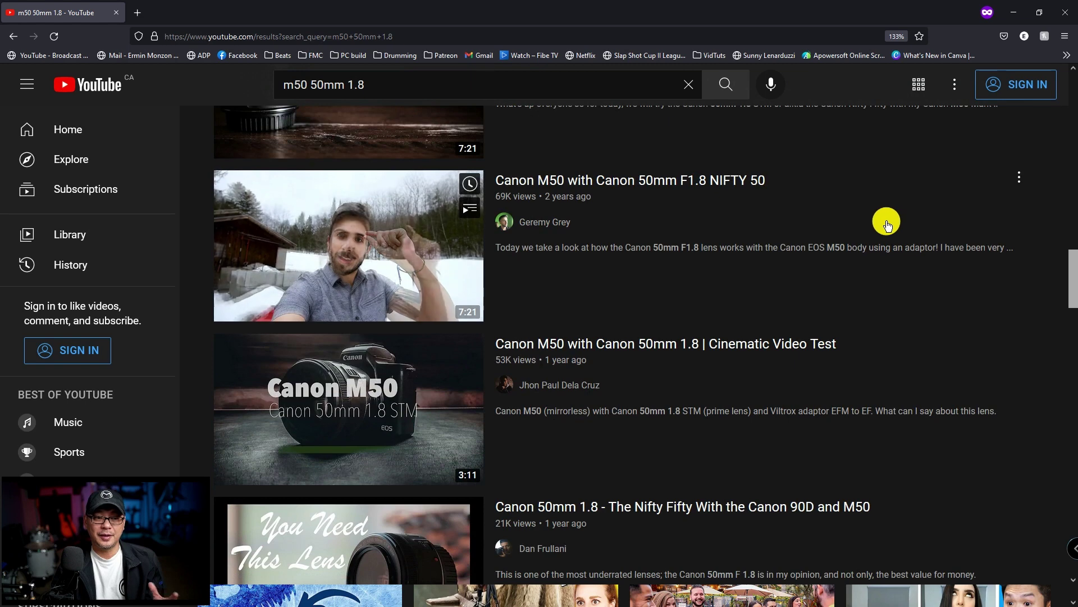
scroll(886, 223, "up", 6)
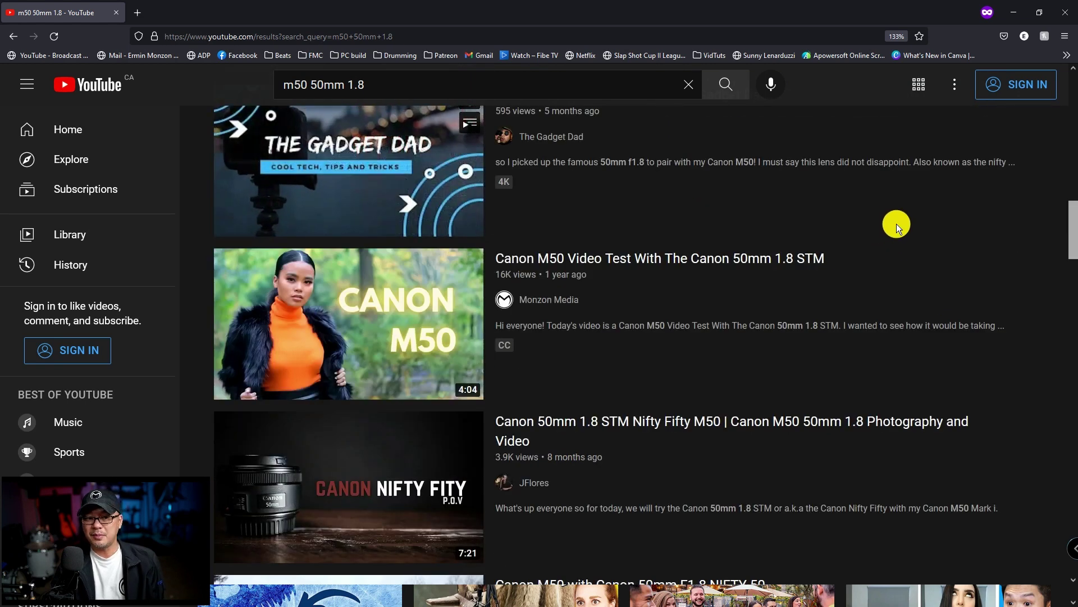